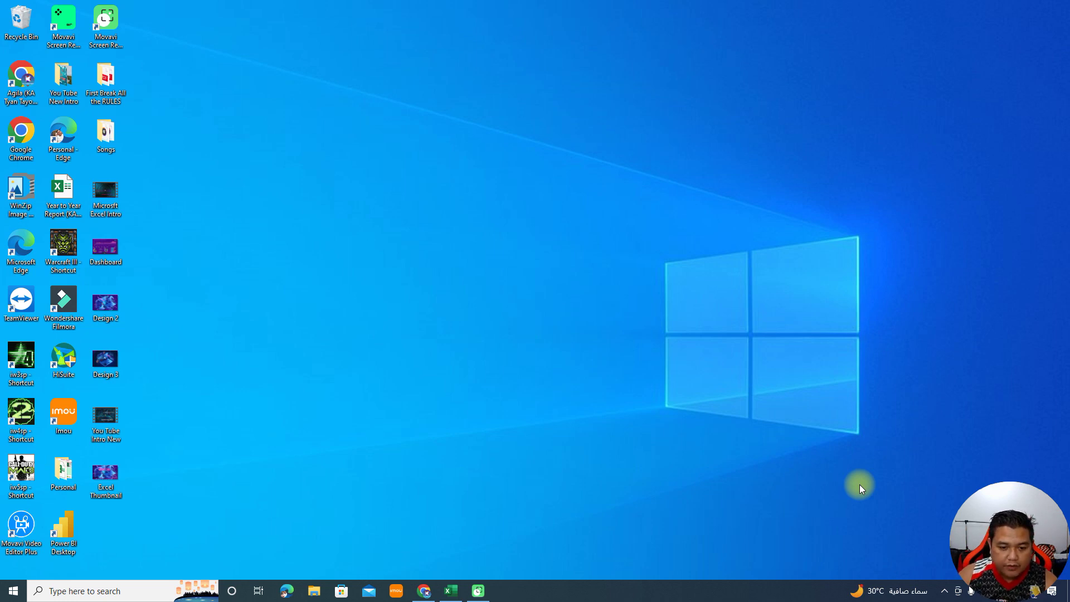
Bring Excel forward and highlight Sheet1's source table of names, salaries, divisions and bonuses.
{"action": "left_click", "coordinate": [450, 590]}
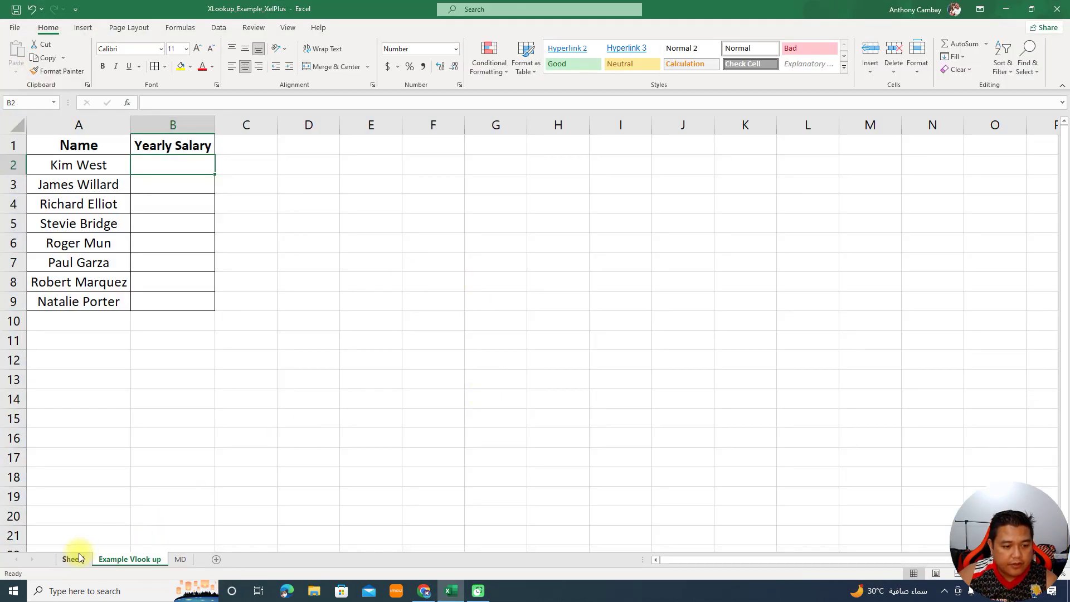
{"action": "left_click", "coordinate": [74, 557]}
{"action": "left_click_drag", "start_coordinate": [79, 145], "coordinate": [477, 317]}
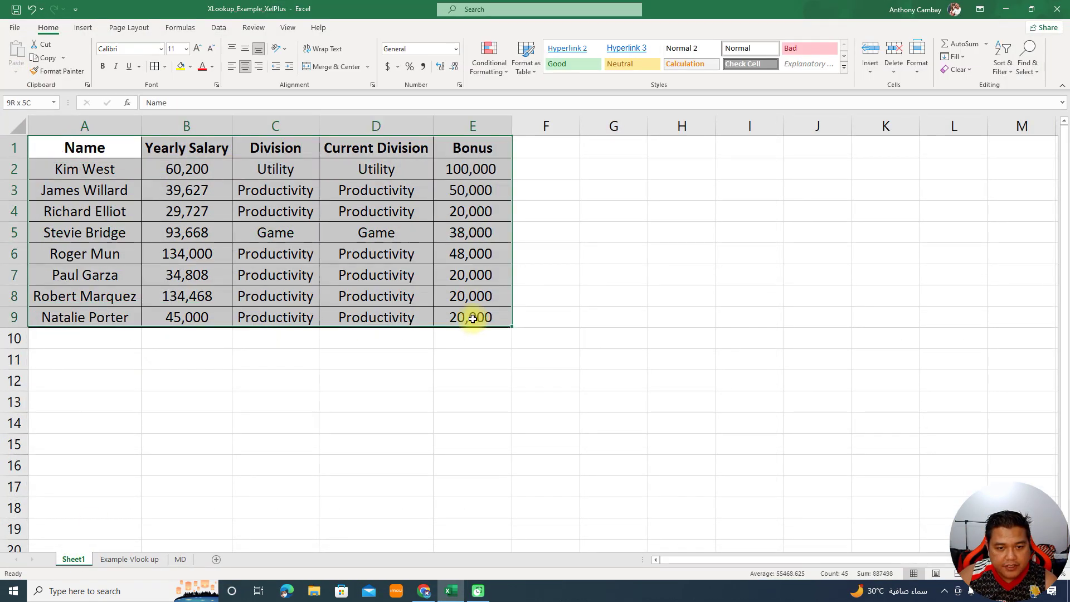
{"action": "mouse_move", "coordinate": [115, 147]}
{"action": "left_mouse_down"}
{"action": "mouse_move", "coordinate": [267, 146]}
{"action": "mouse_move", "coordinate": [478, 329]}
{"action": "mouse_move", "coordinate": [477, 316]}
{"action": "left_mouse_up"}
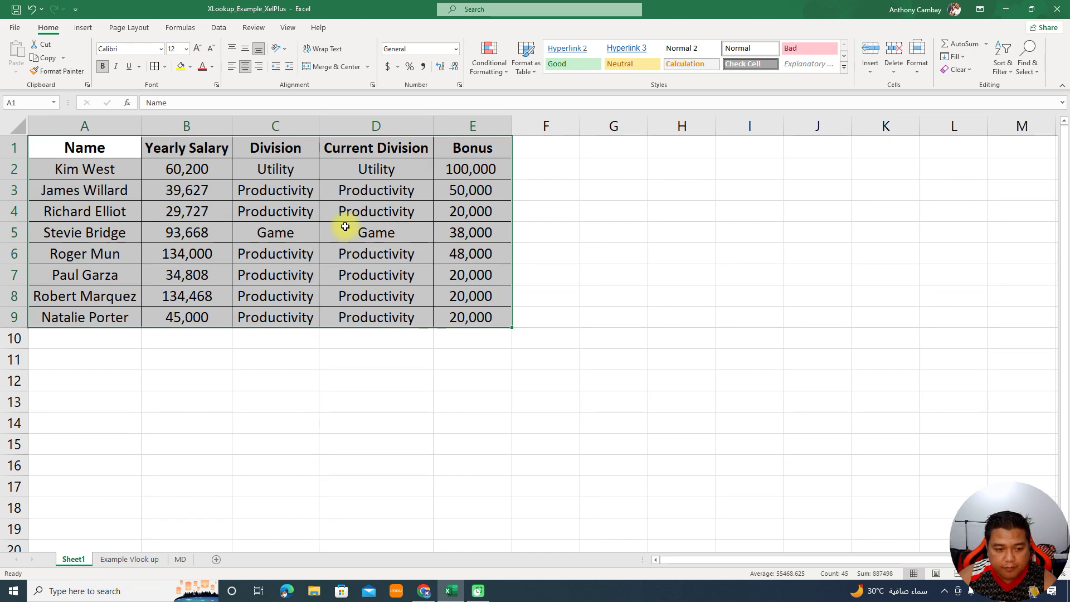
{"action": "left_click", "coordinate": [223, 345]}
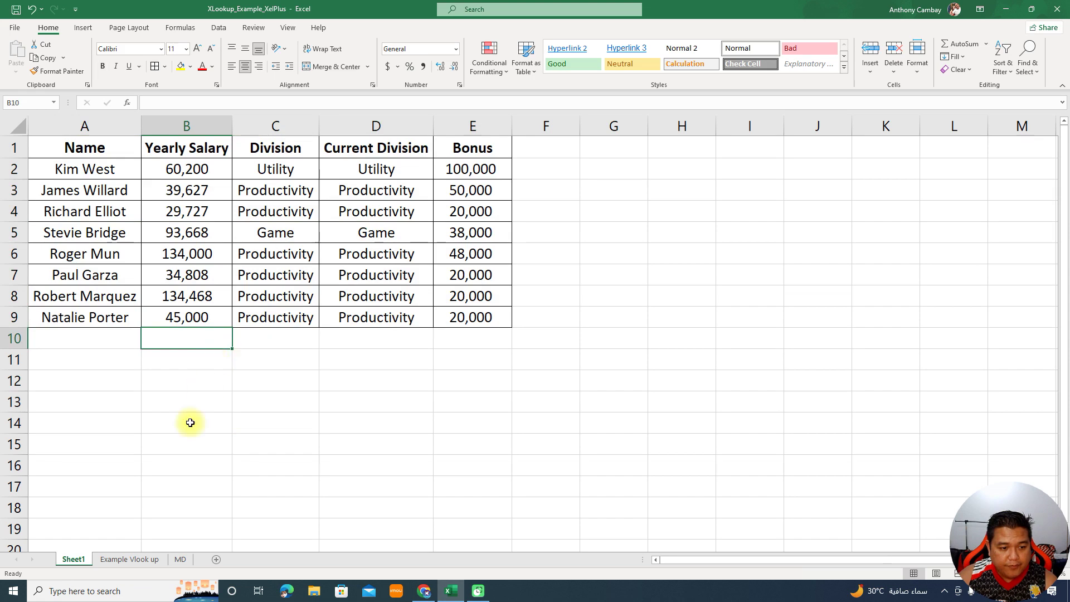
On the Example Vlook up sheet, review the names in column A and the empty Yearly Salary column.
{"action": "left_click", "coordinate": [122, 559]}
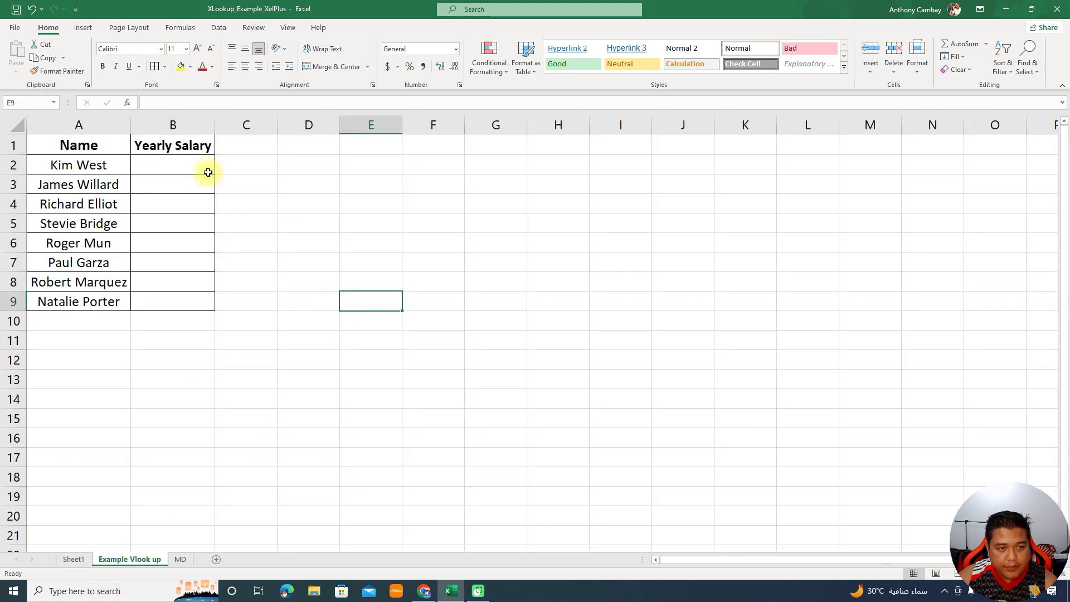
{"action": "left_click_drag", "start_coordinate": [191, 147], "coordinate": [196, 301]}
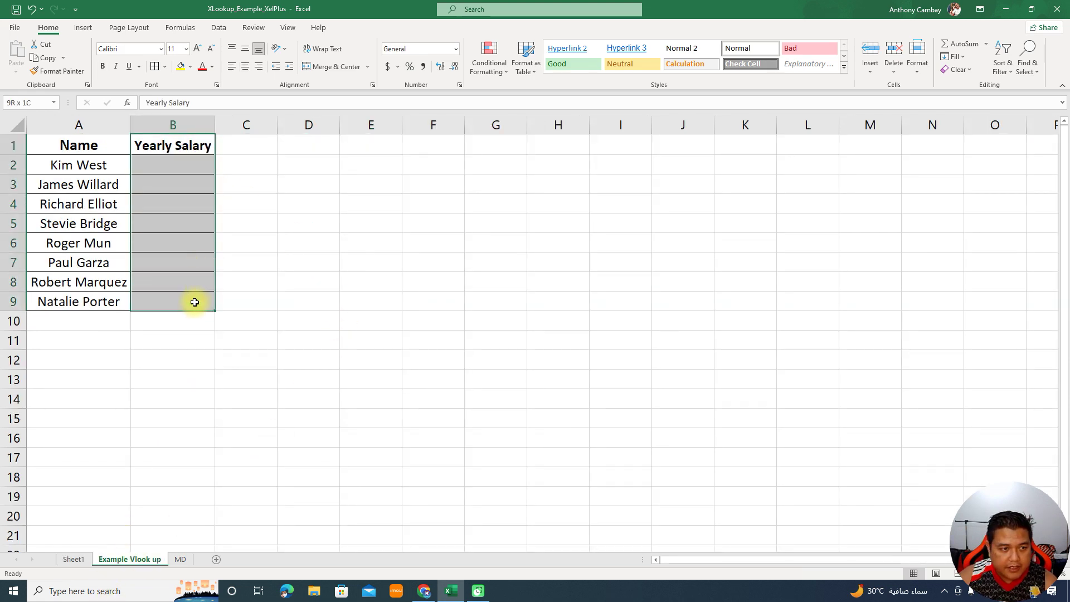
{"action": "left_click", "coordinate": [80, 166]}
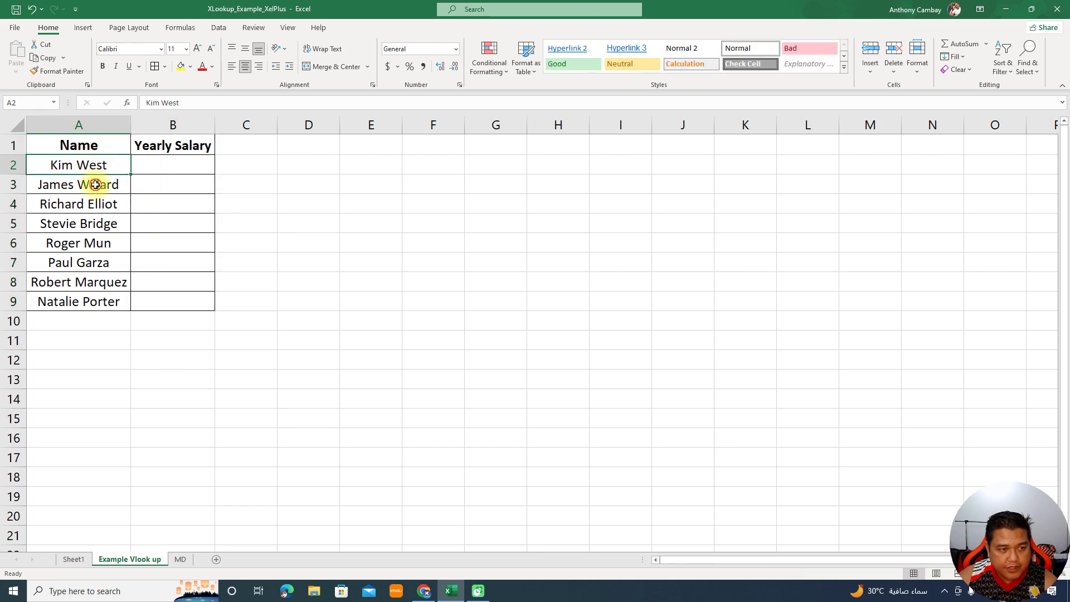
{"action": "left_click_drag", "start_coordinate": [80, 184], "coordinate": [103, 299]}
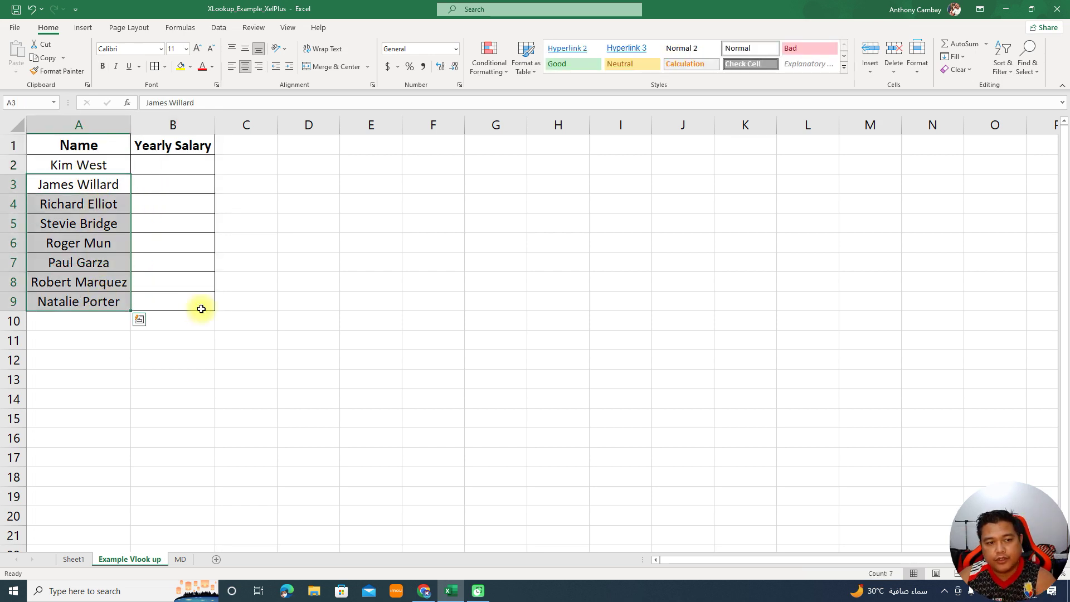
{"action": "left_click", "coordinate": [185, 166]}
{"action": "left_click", "coordinate": [106, 167]}
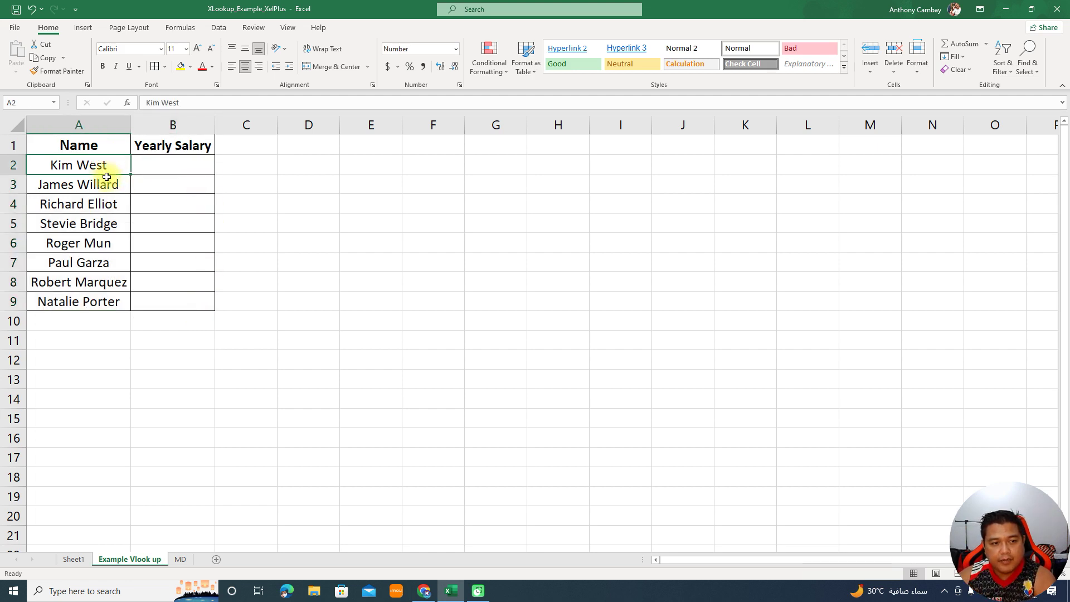
{"action": "left_click_drag", "start_coordinate": [107, 167], "coordinate": [105, 382]}
{"action": "left_click", "coordinate": [171, 162]}
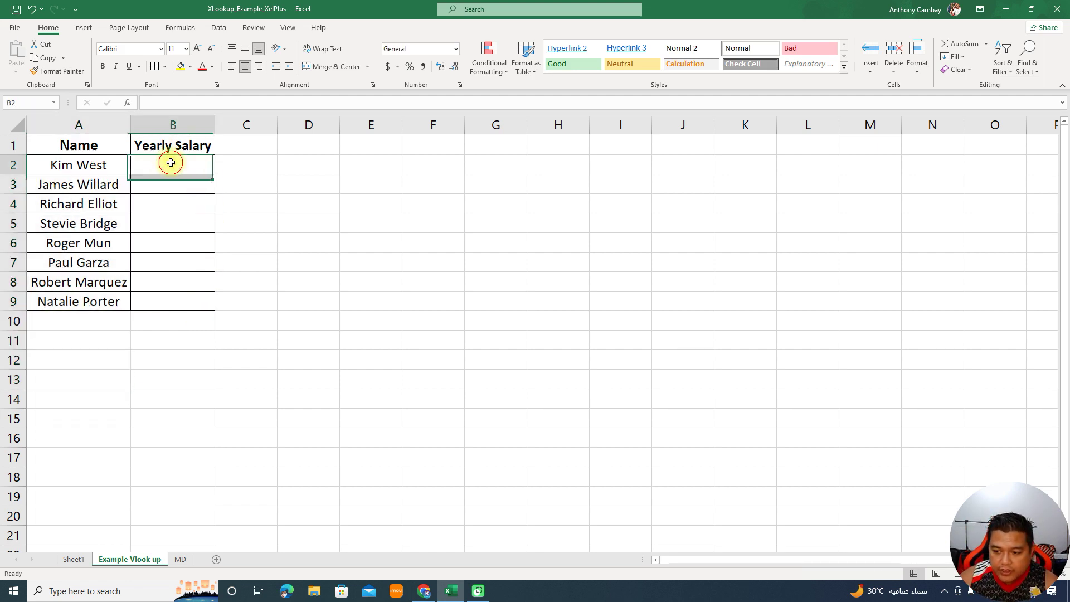
{"action": "left_click_drag", "start_coordinate": [171, 162], "coordinate": [170, 322]}
{"action": "left_click_drag", "start_coordinate": [76, 164], "coordinate": [74, 320]}
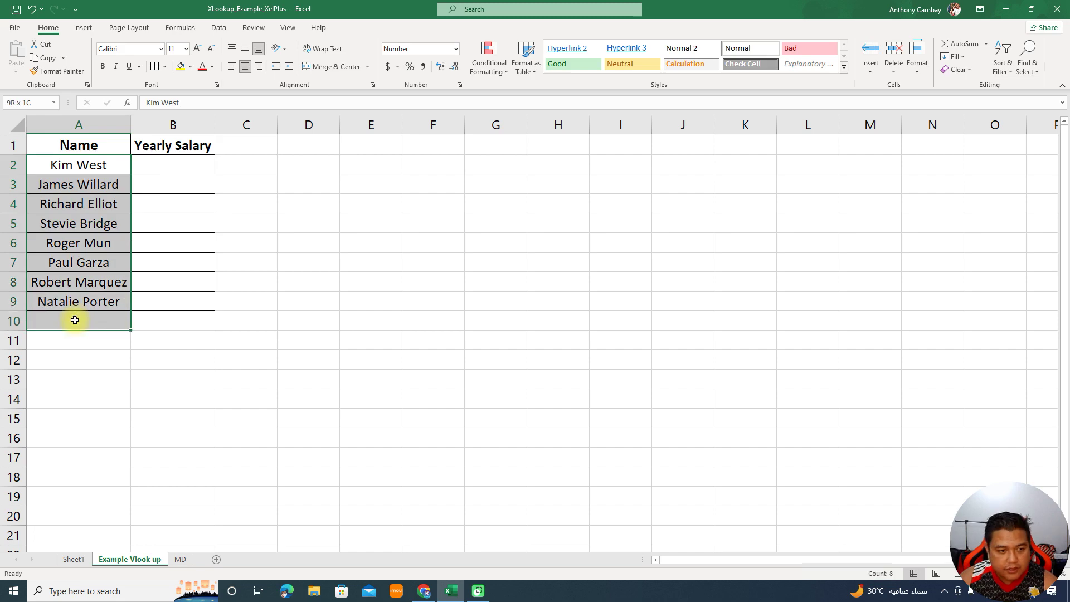
Go back to Sheet1 and check the yearly salary values in column B.
{"action": "left_click", "coordinate": [73, 559]}
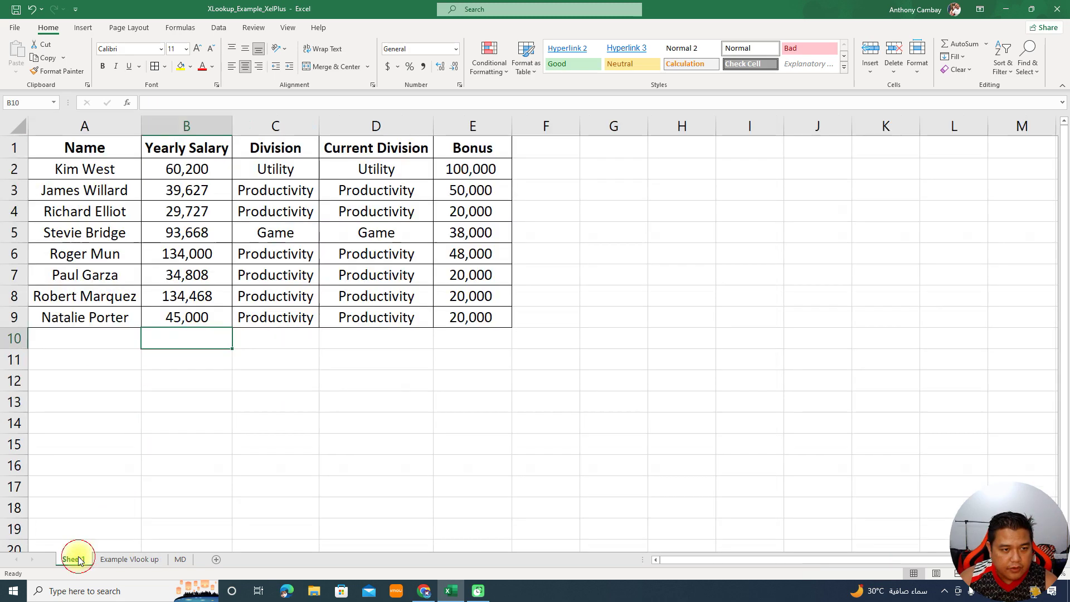
{"action": "left_click", "coordinate": [169, 169]}
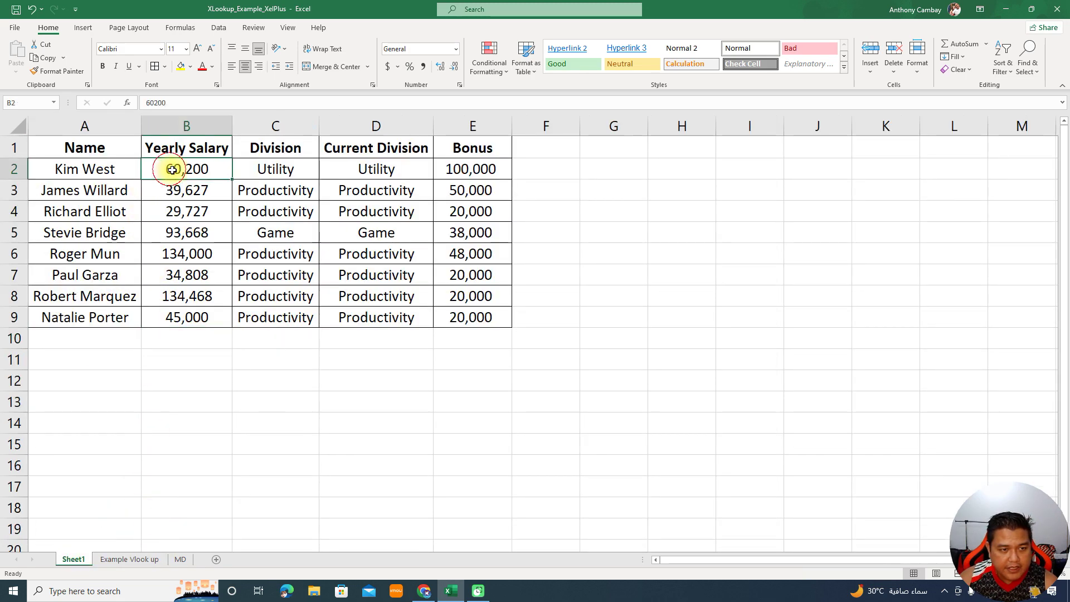
{"action": "left_click", "coordinate": [207, 213]}
Return to Example Vlook up with B2, the first empty Yearly Salary cell, selected.
{"action": "key", "text": "Down"}
{"action": "key", "text": "Down"}
{"action": "key", "text": "Down"}
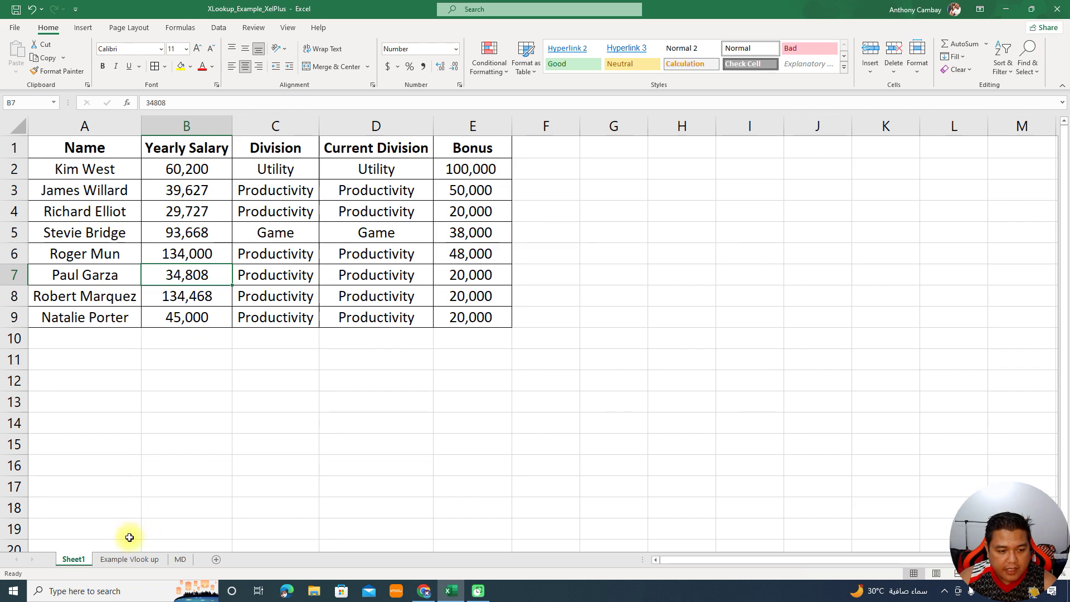
{"action": "left_click", "coordinate": [130, 559]}
{"action": "left_click", "coordinate": [96, 164]}
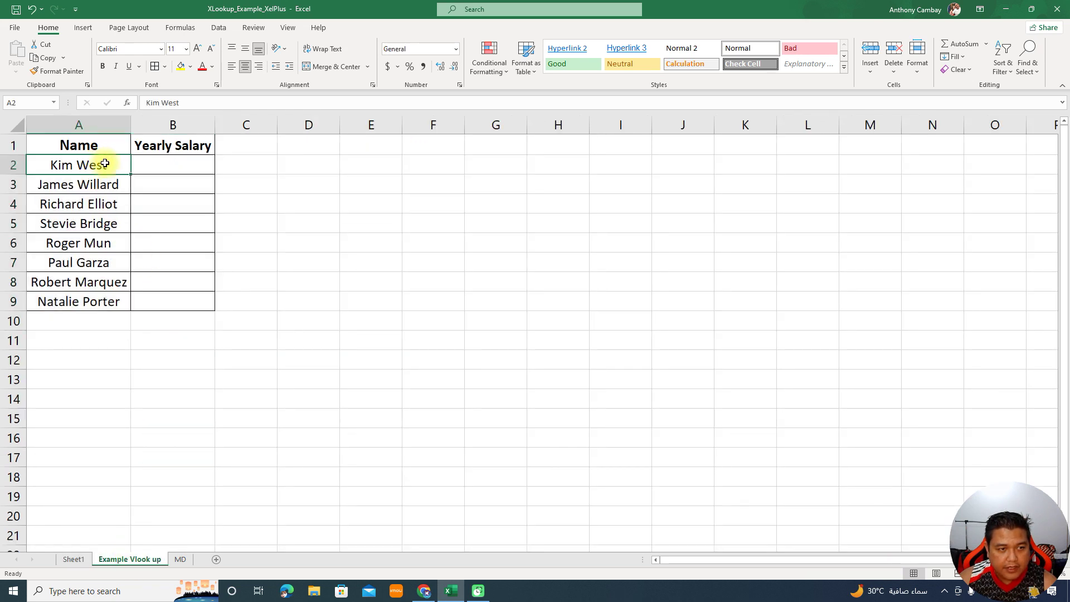
{"action": "left_click", "coordinate": [180, 165]}
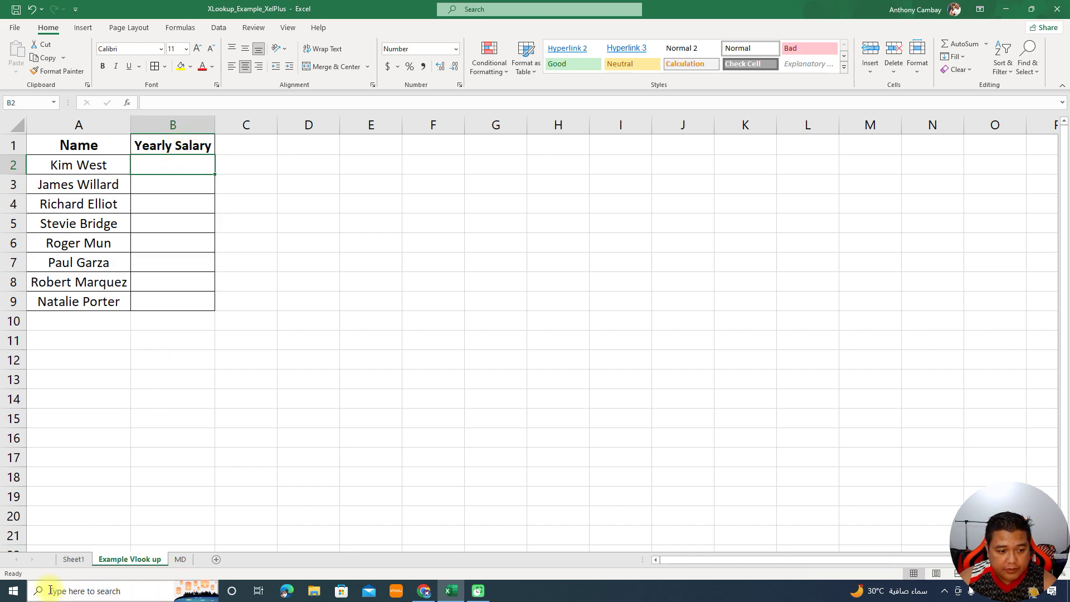
{"action": "left_click", "coordinate": [73, 558]}
{"action": "left_click", "coordinate": [126, 558]}
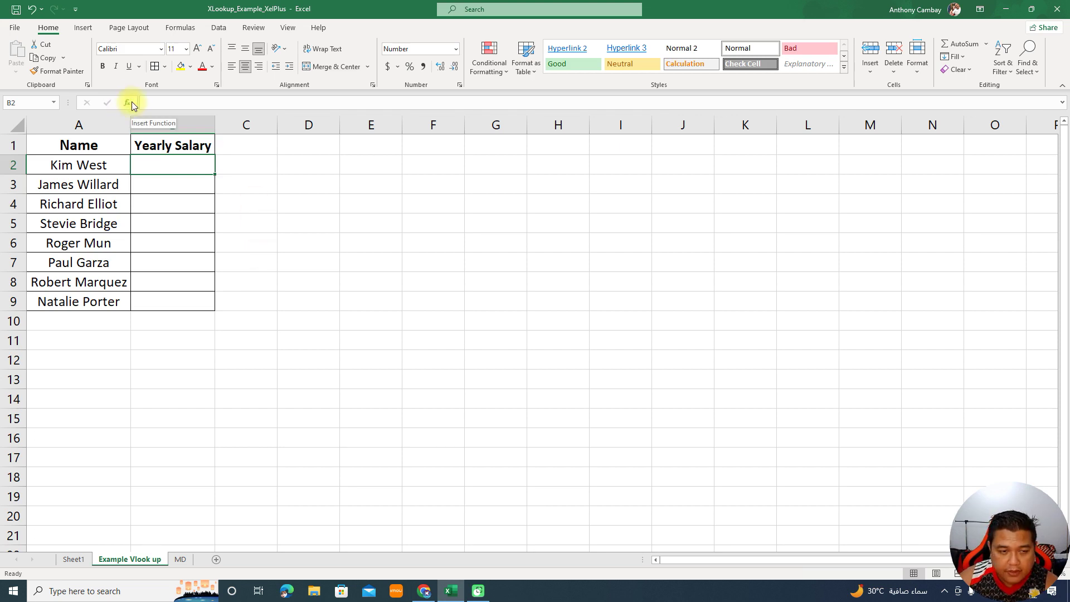
{"action": "type", "text": "="}
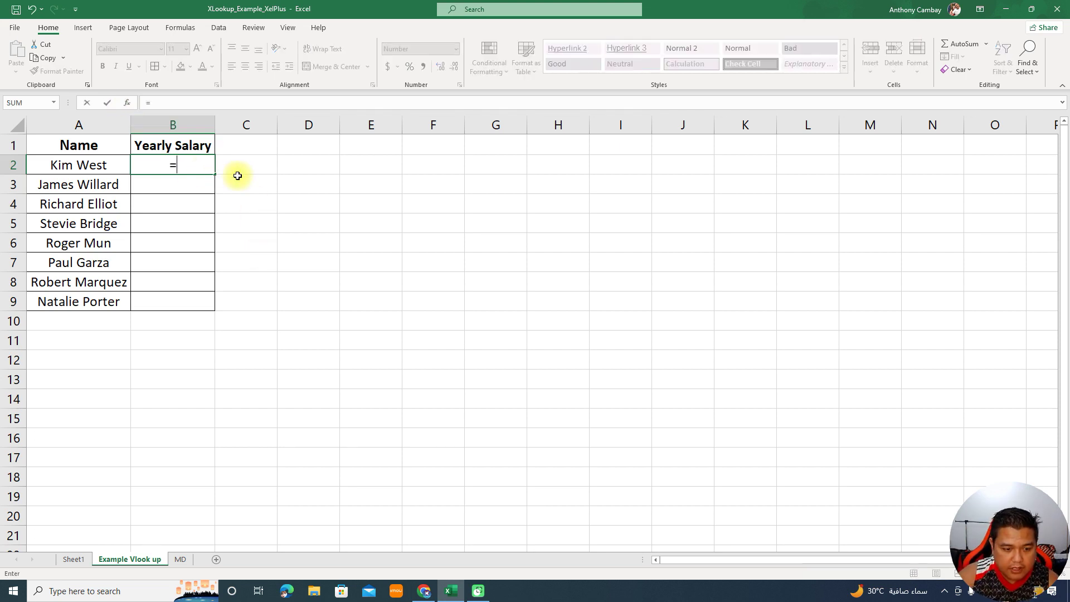
{"action": "type", "text": "vlookup("}
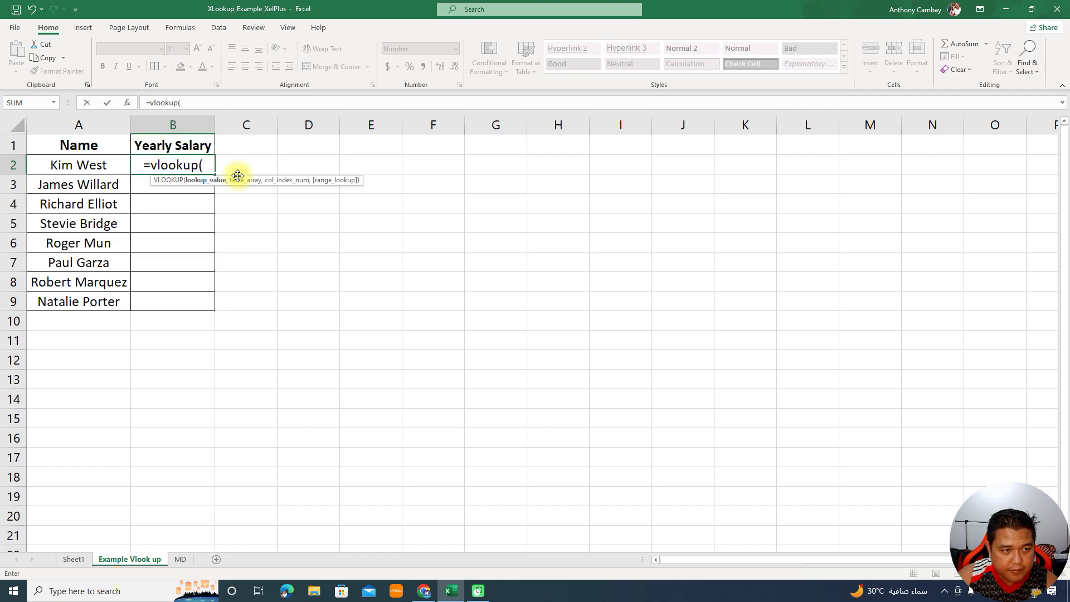
{"action": "key", "text": "Left"}
{"action": "type", "text": ","}
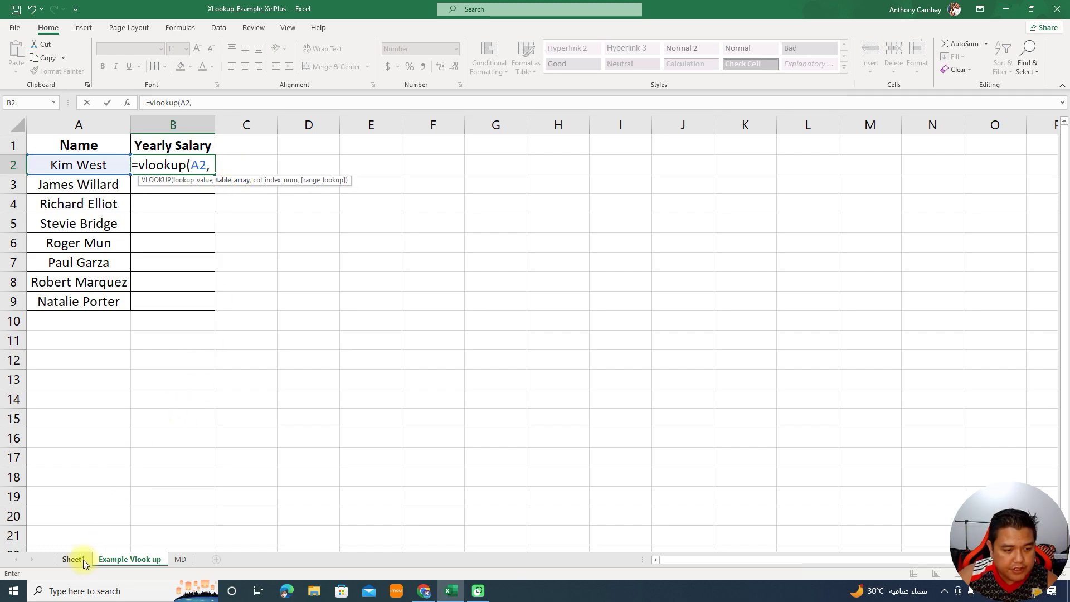
{"action": "left_click", "coordinate": [73, 559]}
{"action": "left_click_drag", "start_coordinate": [78, 129], "coordinate": [188, 127]}
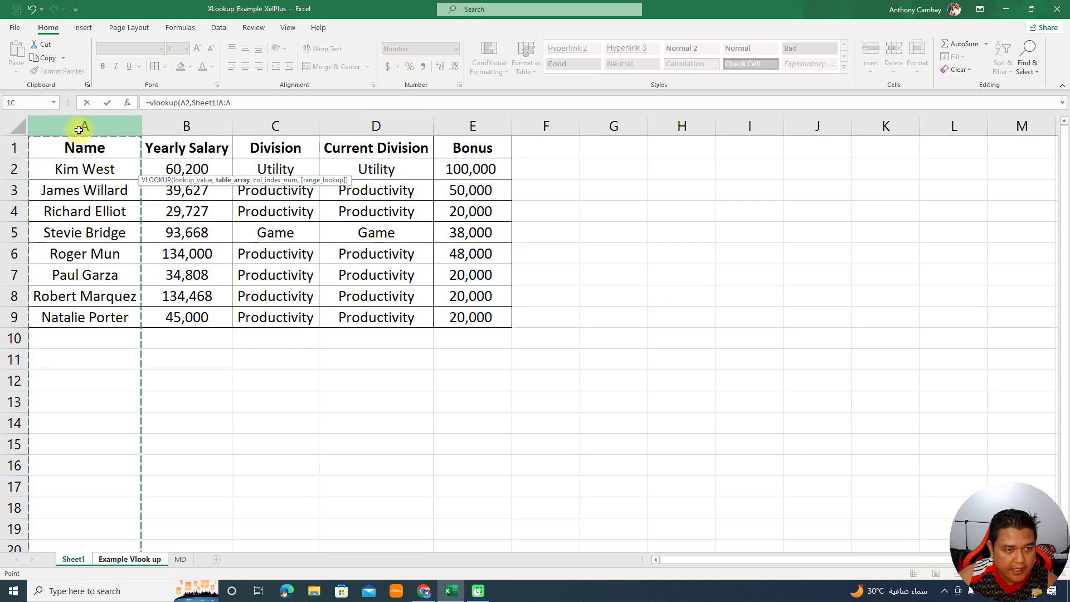
{"action": "left_click", "coordinate": [253, 103]}
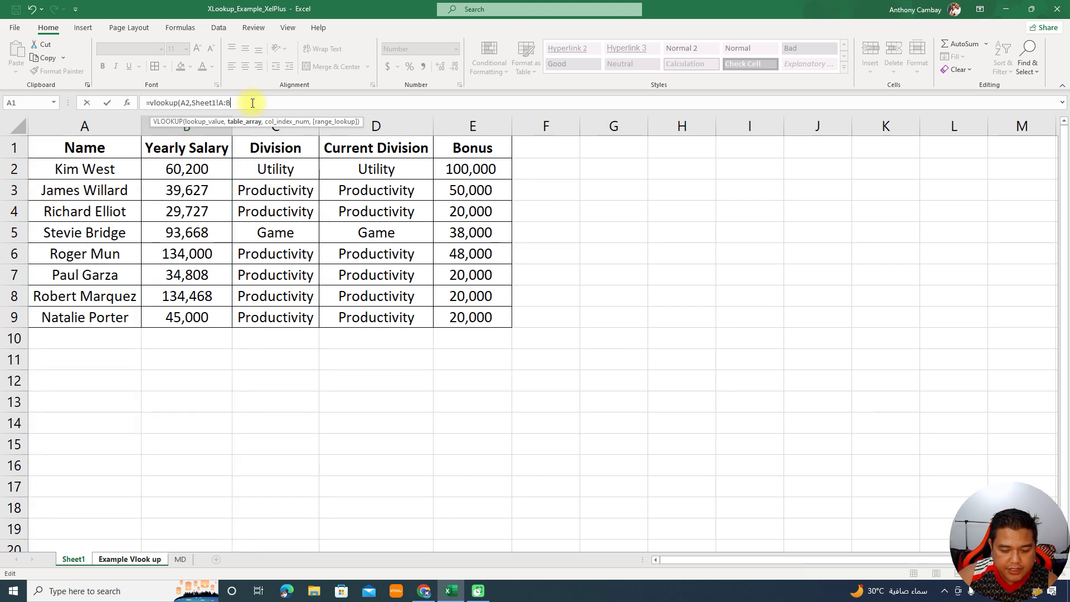
{"action": "type", "text": ","}
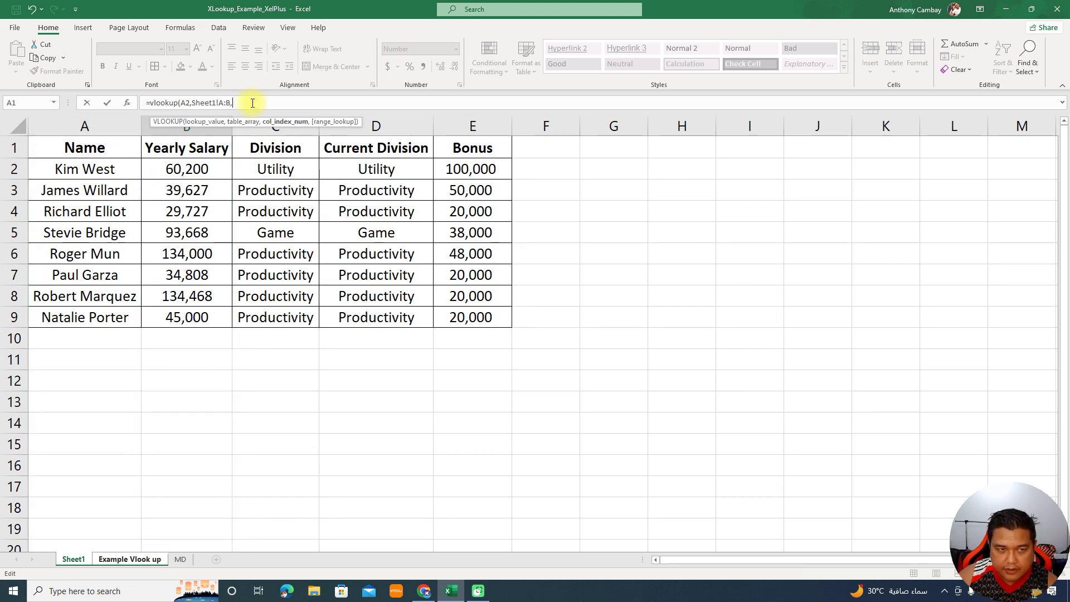
{"action": "type", "text": "2,0"}
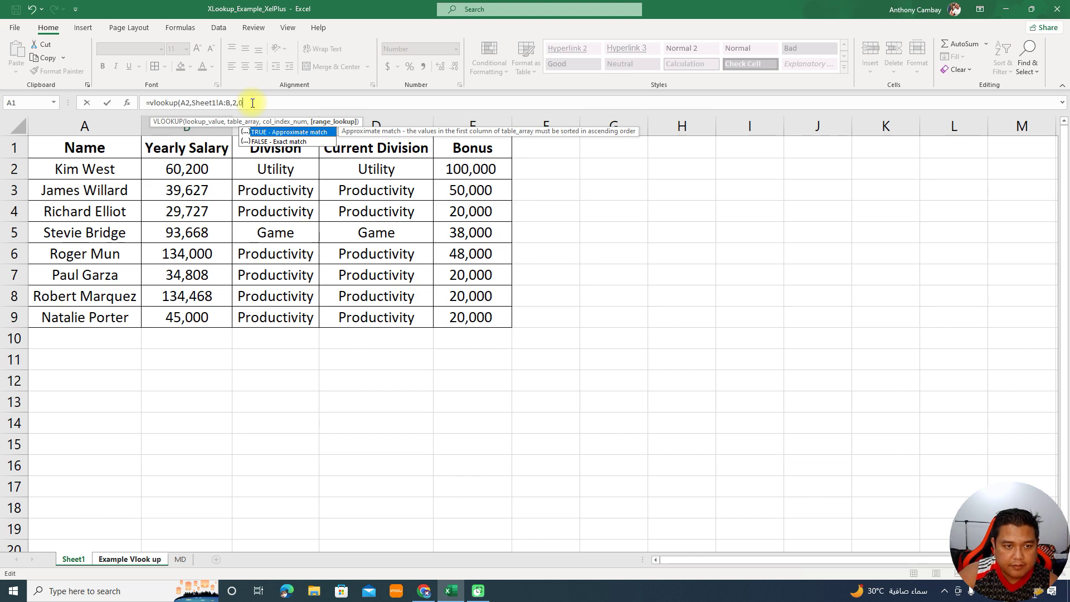
{"action": "type", "text": ")"}
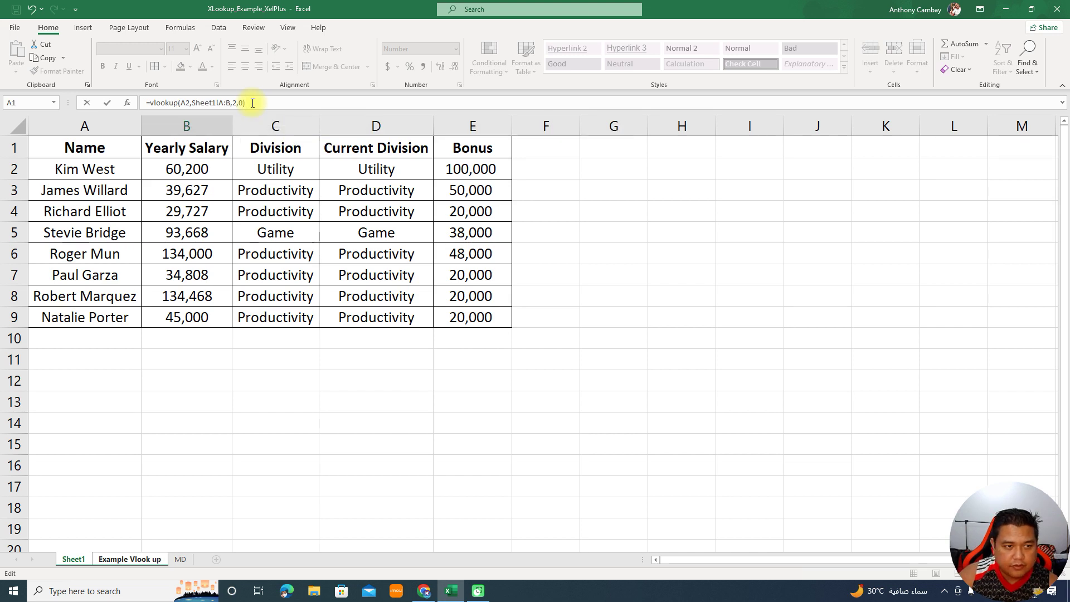
{"action": "key", "text": "Return"}
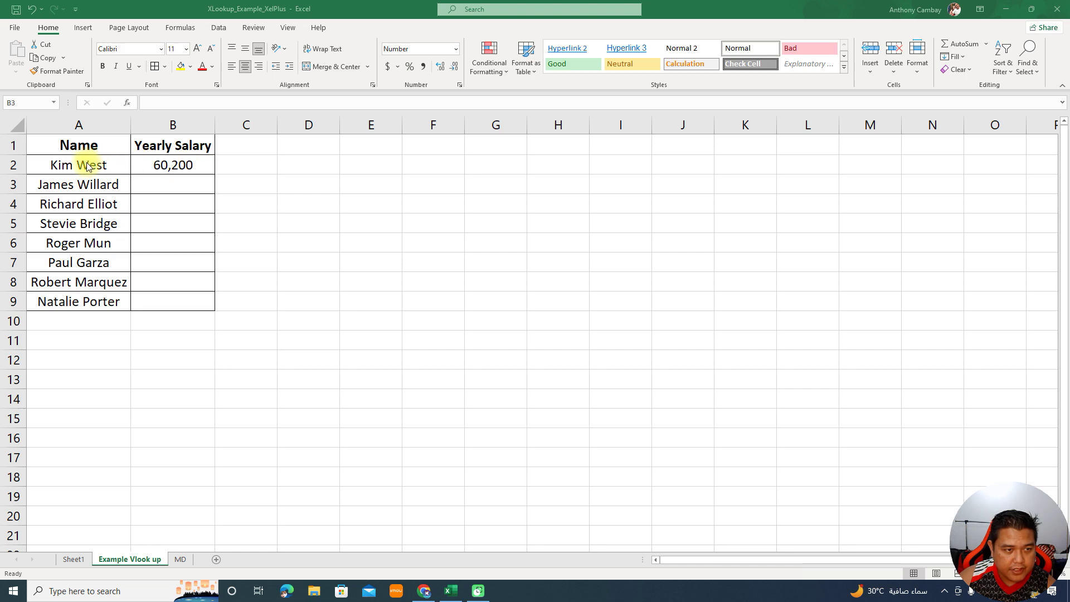
{"action": "left_click", "coordinate": [181, 164]}
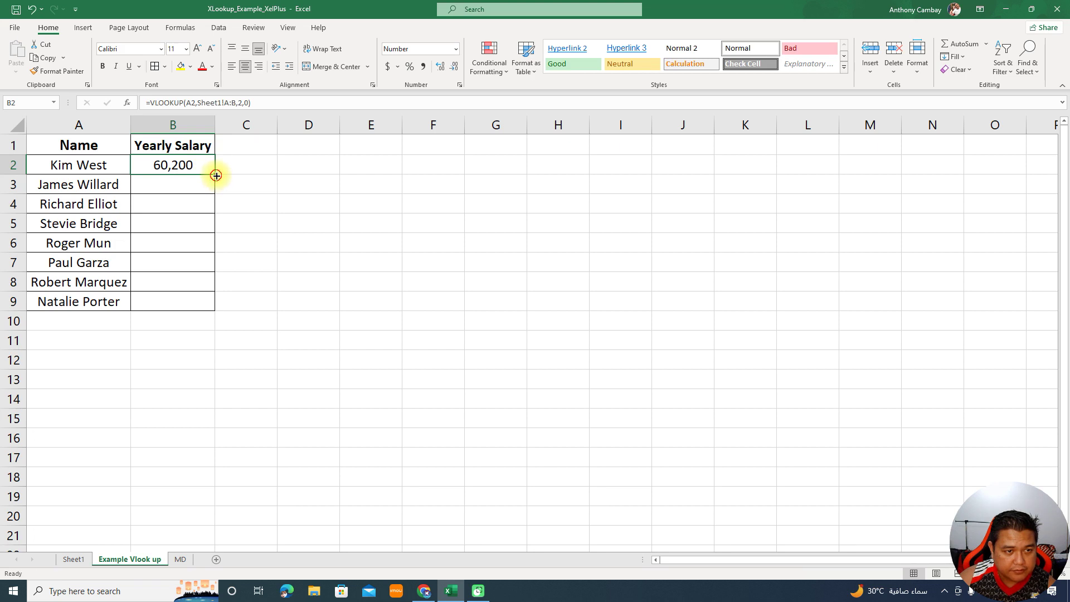
{"action": "double_click", "coordinate": [215, 175]}
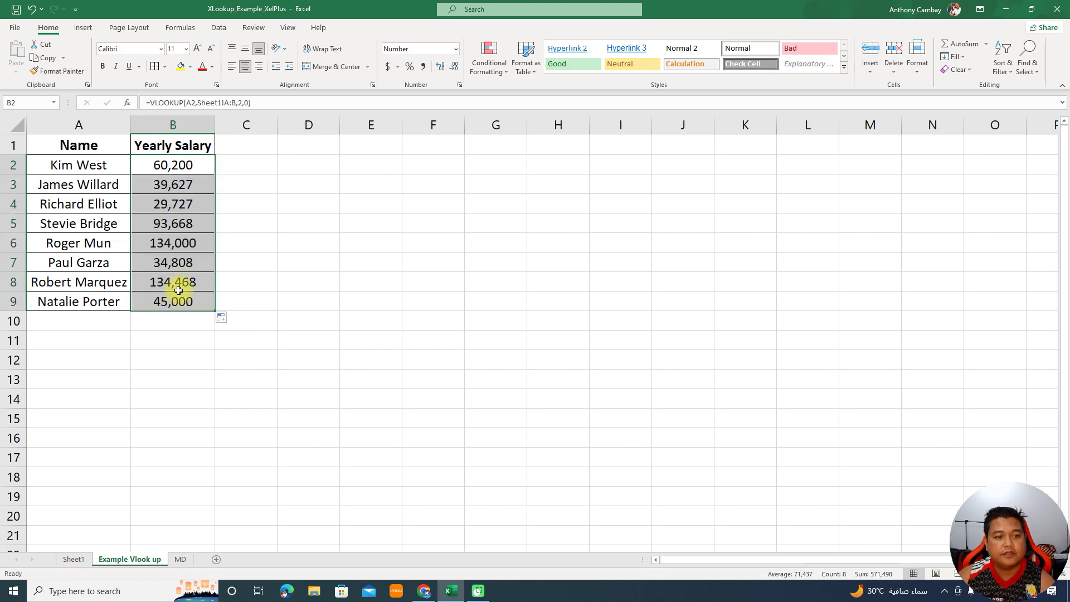
{"action": "left_click", "coordinate": [76, 558]}
{"action": "left_click", "coordinate": [120, 167]}
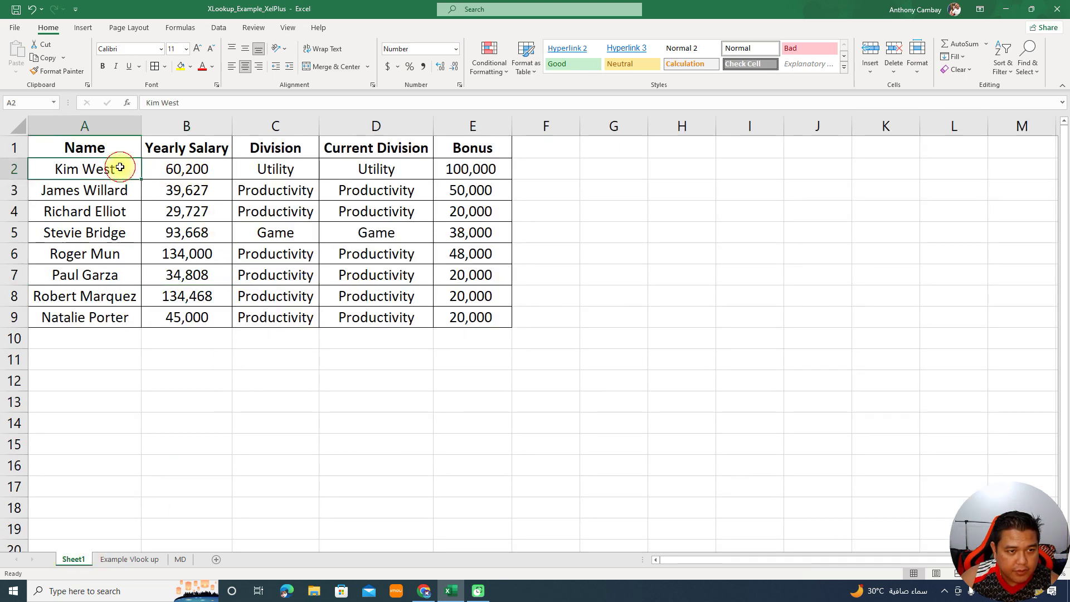
{"action": "left_click_drag", "start_coordinate": [120, 167], "coordinate": [191, 169]}
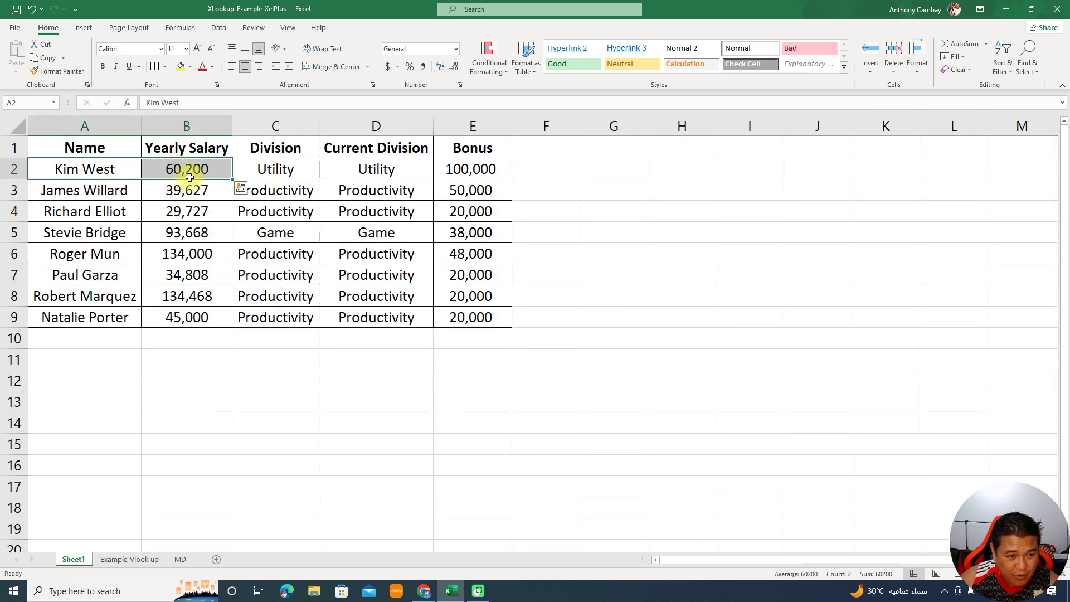
{"action": "left_click", "coordinate": [101, 317]}
{"action": "left_click_drag", "start_coordinate": [175, 319], "coordinate": [177, 320]}
{"action": "left_click", "coordinate": [146, 559]}
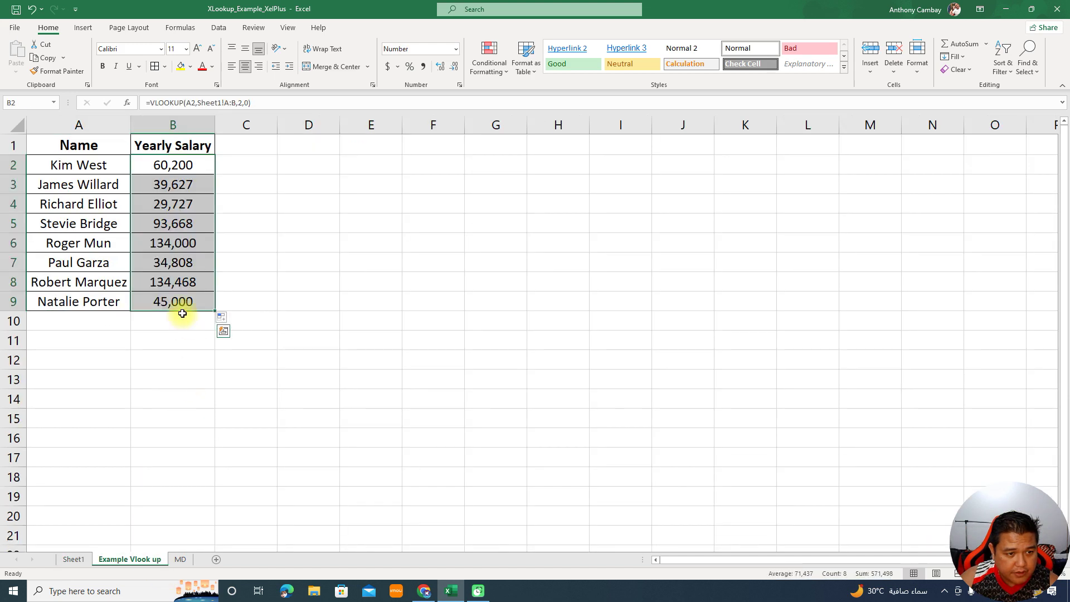
{"action": "left_click_drag", "start_coordinate": [174, 166], "coordinate": [178, 302]}
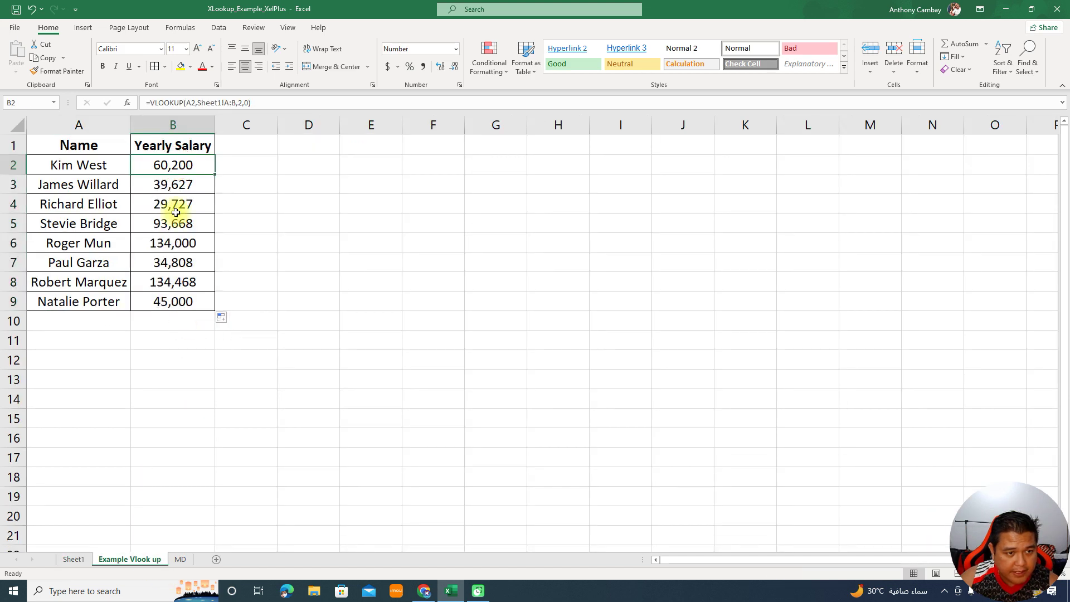
{"action": "left_click", "coordinate": [367, 241]}
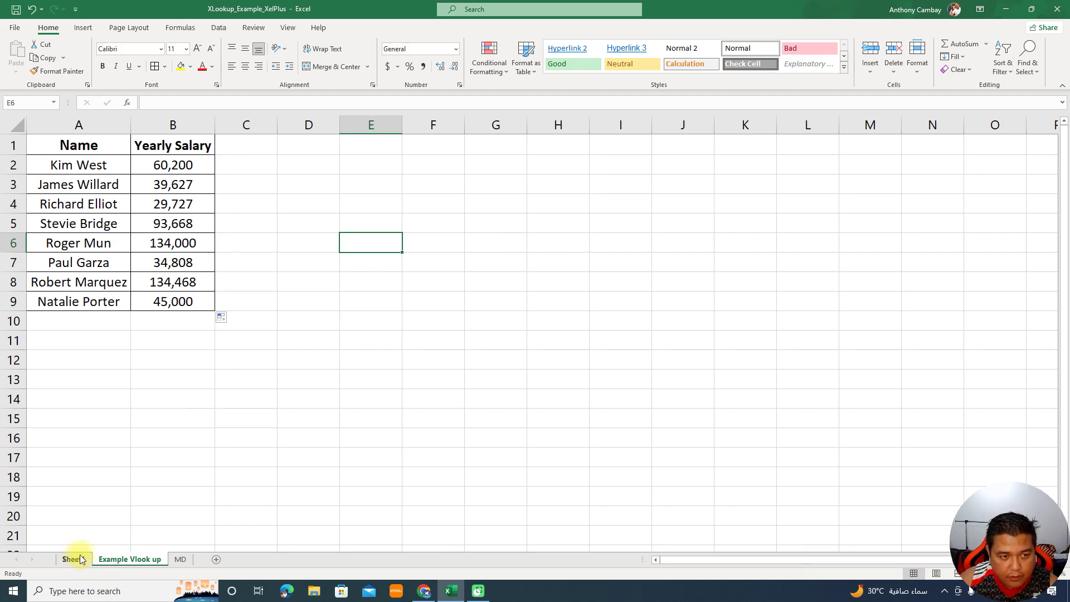
{"action": "left_click", "coordinate": [180, 165]}
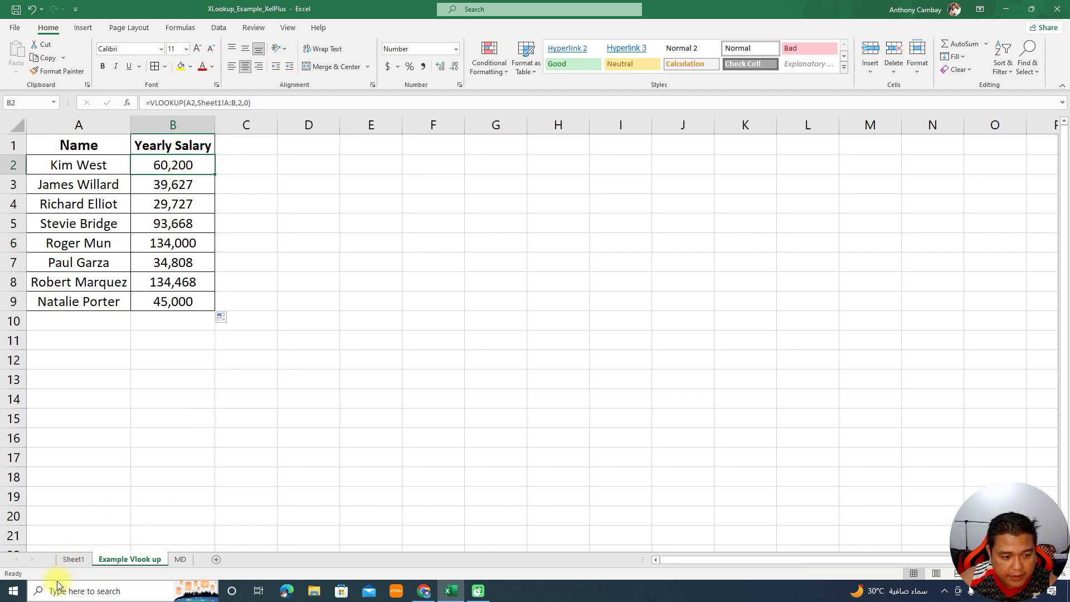
Copy the Bonus header from Sheet1 E1 into C1 on Example Vlook up and fit the column.
{"action": "left_click", "coordinate": [72, 559]}
{"action": "left_click", "coordinate": [271, 148]}
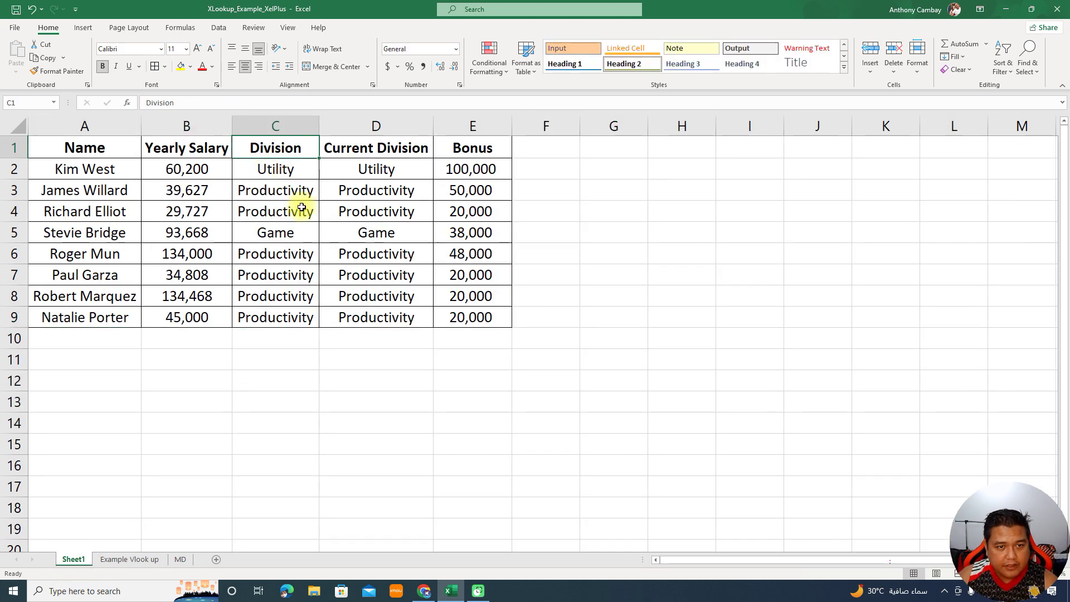
{"action": "left_click", "coordinate": [486, 148]}
{"action": "key", "text": "ctrl+c"}
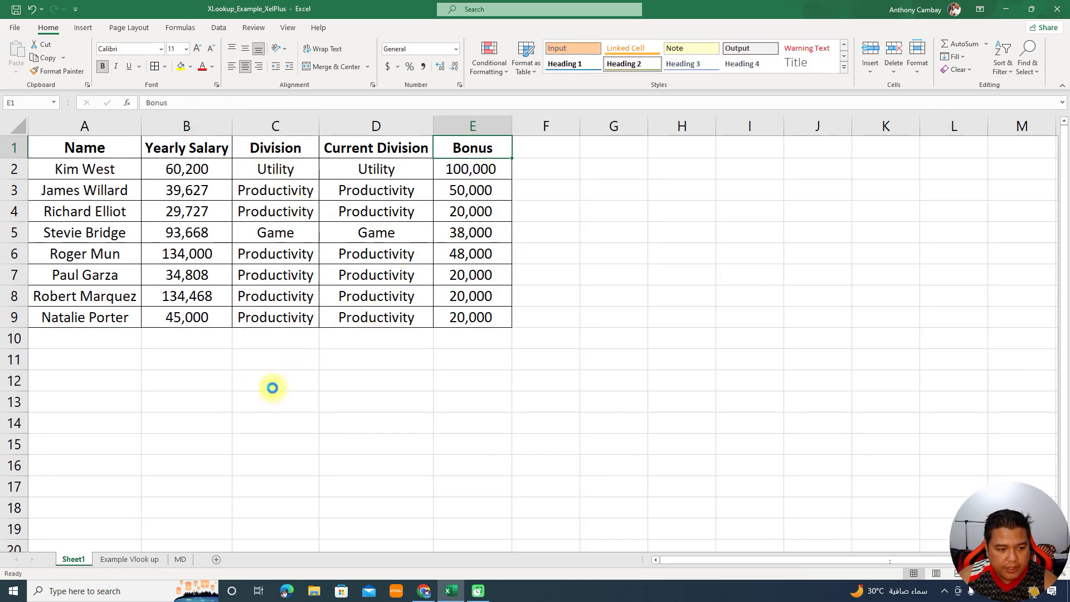
{"action": "left_click", "coordinate": [156, 560]}
{"action": "left_click", "coordinate": [231, 145]}
{"action": "key", "text": "ctrl+v"}
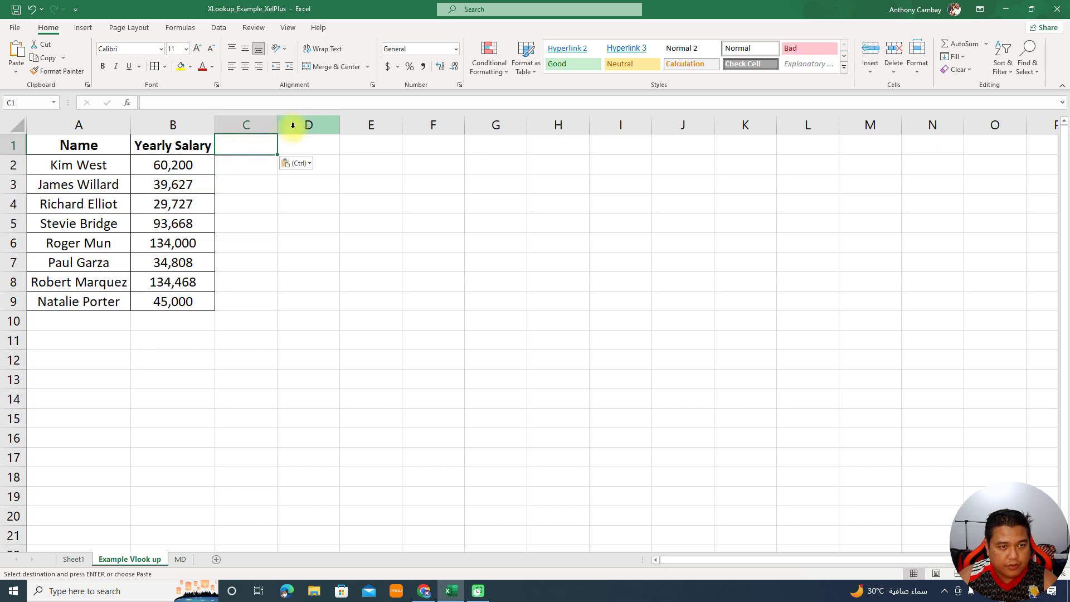
{"action": "double_click", "coordinate": [276, 126]}
{"action": "left_click_drag", "start_coordinate": [78, 145], "coordinate": [234, 301]}
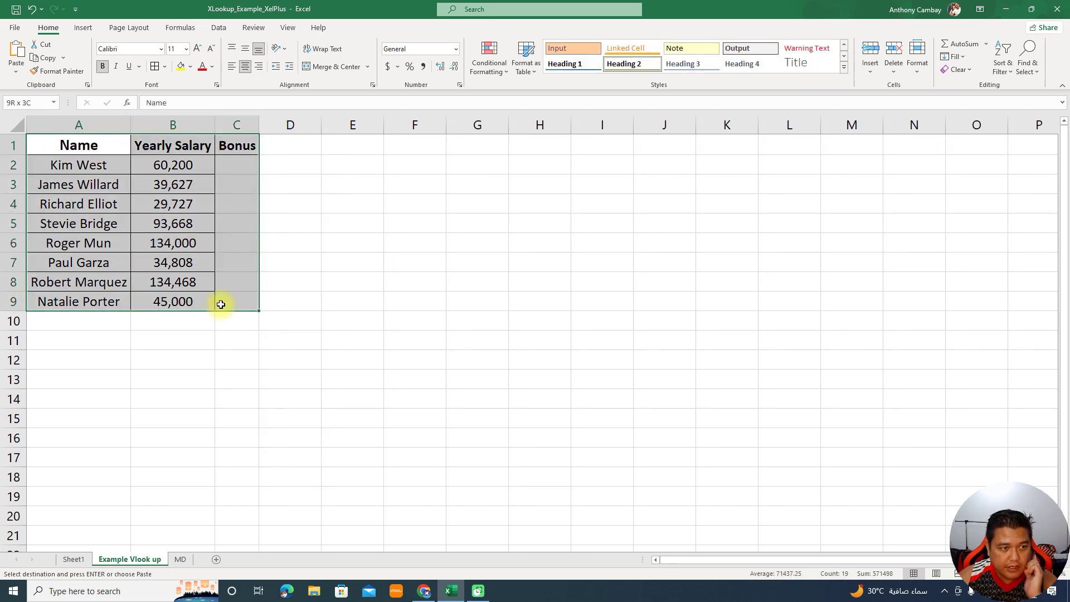
{"action": "left_click", "coordinate": [154, 66]}
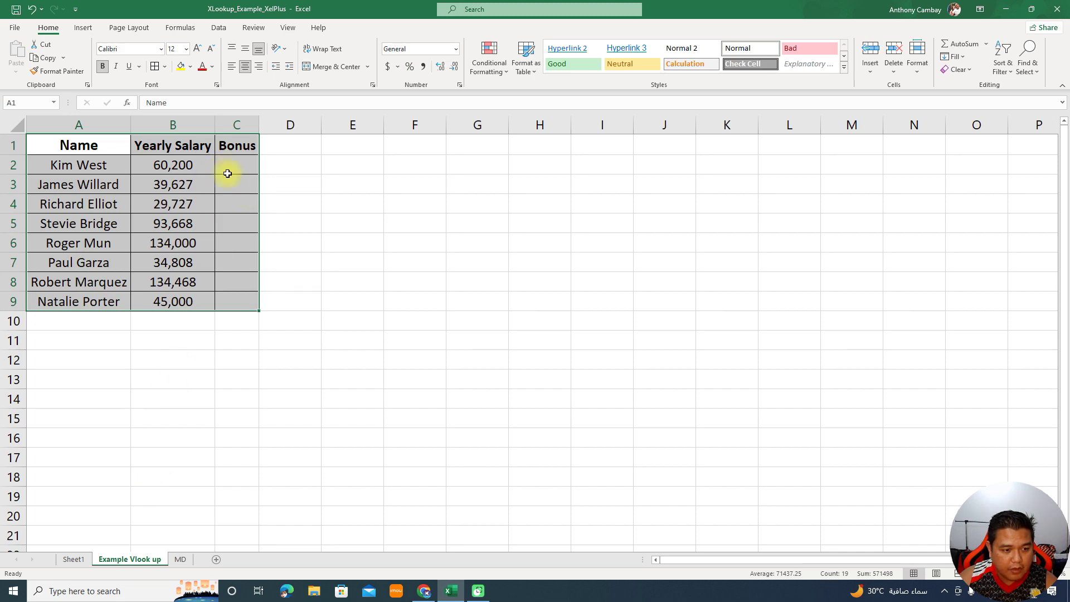
Widen columns C and D and start inserting a function in C2.
{"action": "left_click", "coordinate": [72, 560]}
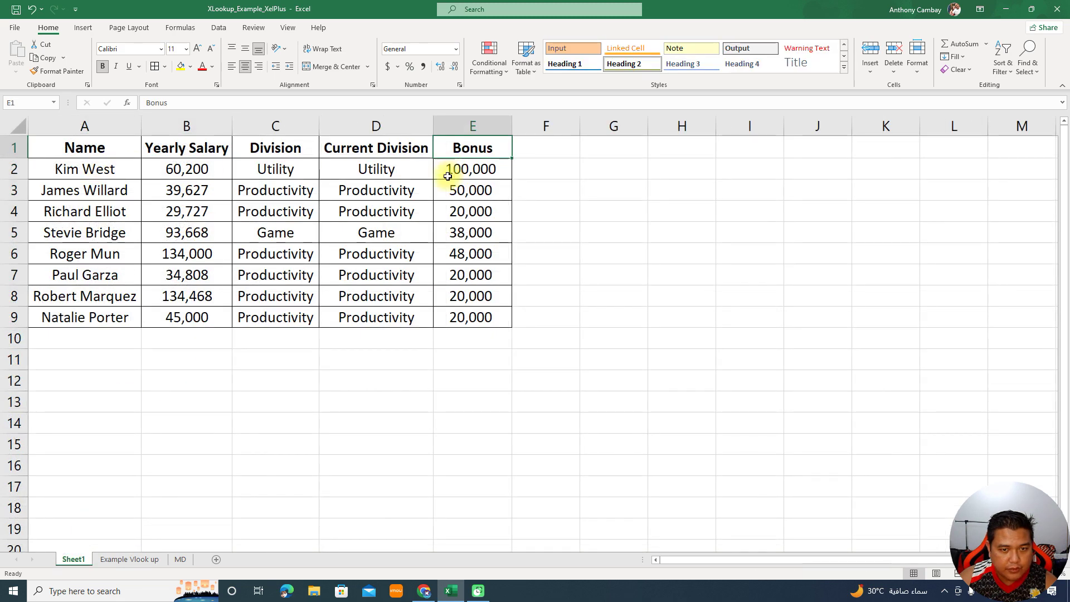
{"action": "left_click", "coordinate": [143, 558]}
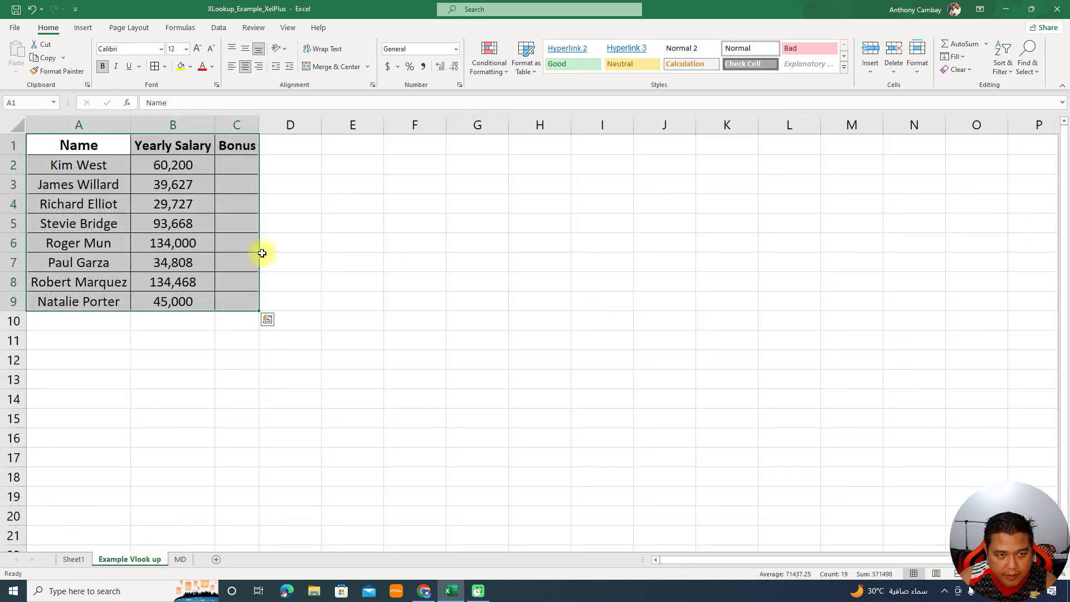
{"action": "left_click_drag", "start_coordinate": [252, 123], "coordinate": [311, 124]}
{"action": "mouse_move", "coordinate": [304, 165]}
{"action": "left_mouse_down"}
{"action": "mouse_move", "coordinate": [299, 174]}
{"action": "mouse_move", "coordinate": [307, 165]}
{"action": "left_mouse_up"}
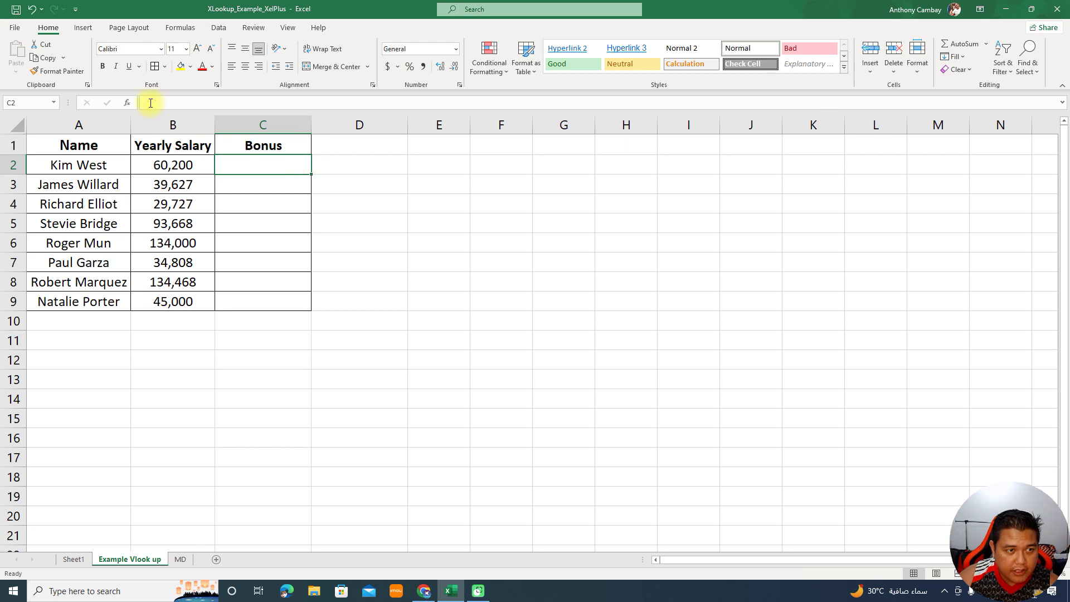
{"action": "left_click", "coordinate": [127, 103]}
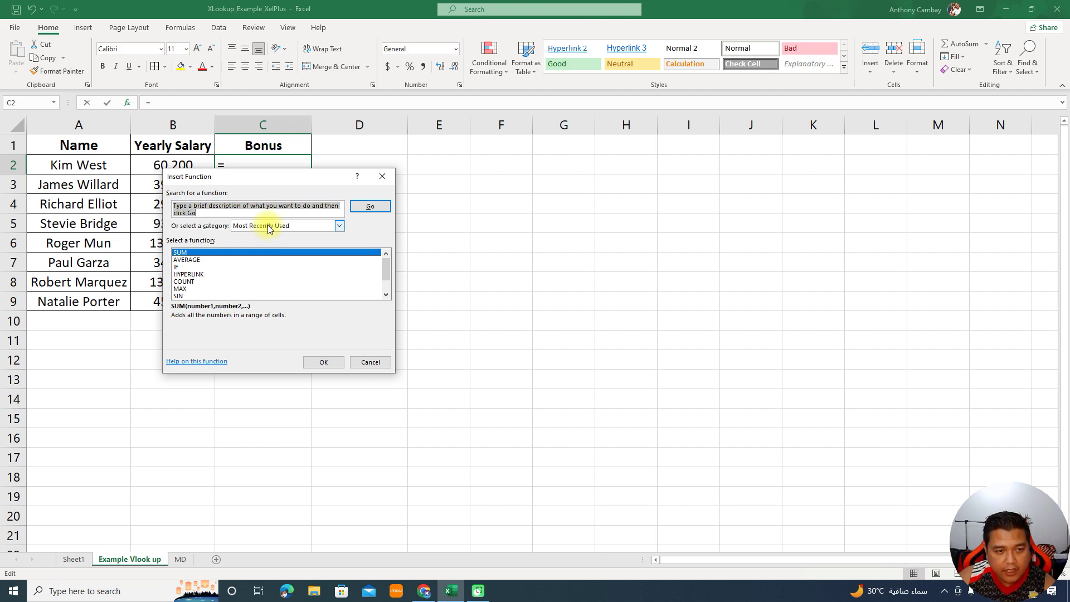
In Insert Function, show All categories and choose VLOOKUP for C2.
{"action": "scroll", "coordinate": [261, 280], "scroll_direction": "down", "scroll_amount": 1}
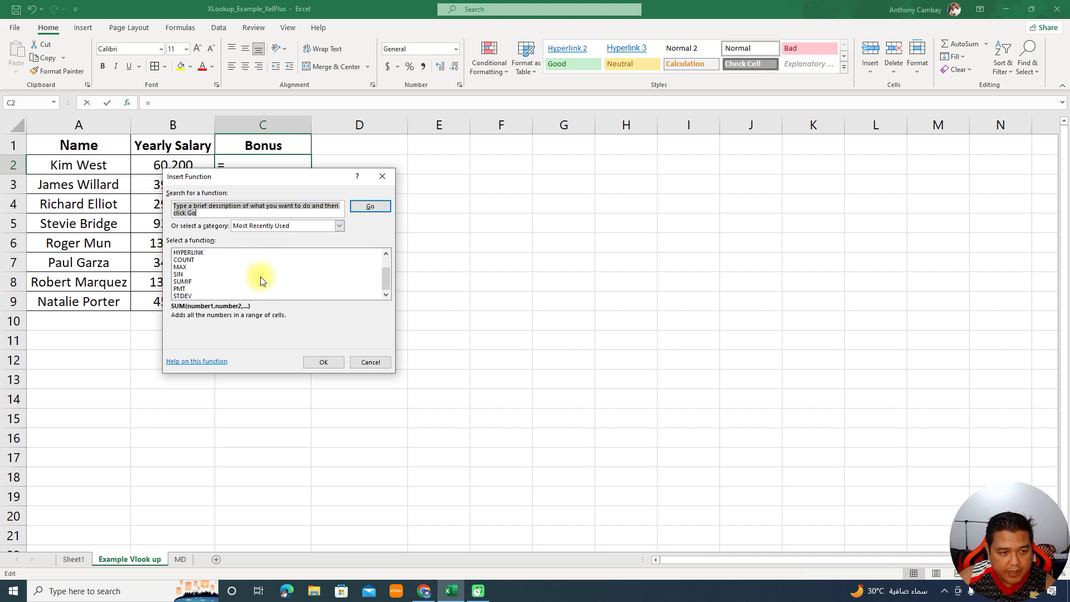
{"action": "scroll", "coordinate": [262, 280], "scroll_direction": "up", "scroll_amount": 1}
{"action": "left_click", "coordinate": [279, 225]}
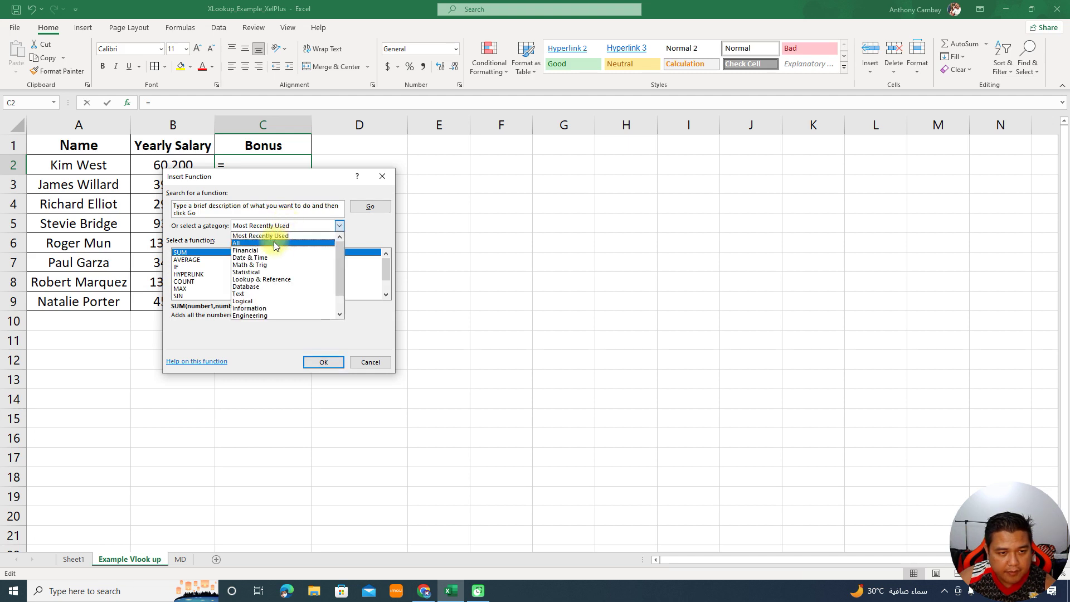
{"action": "left_click", "coordinate": [273, 243]}
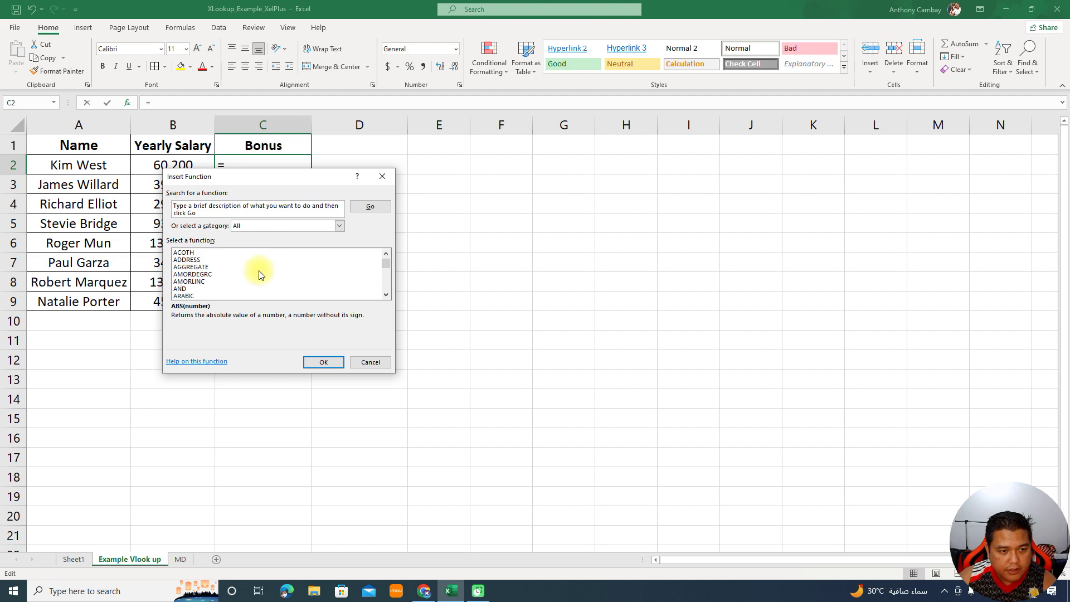
{"action": "left_click", "coordinate": [217, 267]}
{"action": "key", "text": "v"}
{"action": "left_click", "coordinate": [385, 295]}
{"action": "left_click", "coordinate": [385, 295]}
{"action": "left_click", "coordinate": [386, 295]}
{"action": "left_click", "coordinate": [386, 295]}
{"action": "left_click", "coordinate": [385, 295]}
{"action": "left_click", "coordinate": [386, 295]}
{"action": "left_click", "coordinate": [386, 294]}
{"action": "left_click", "coordinate": [387, 254]}
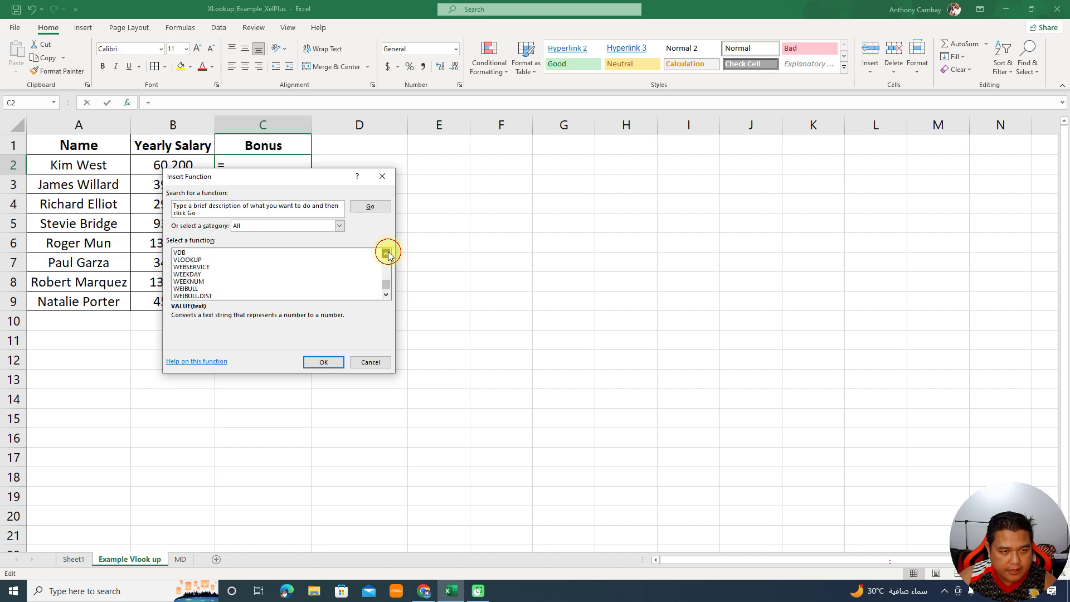
{"action": "double_click", "coordinate": [207, 259]}
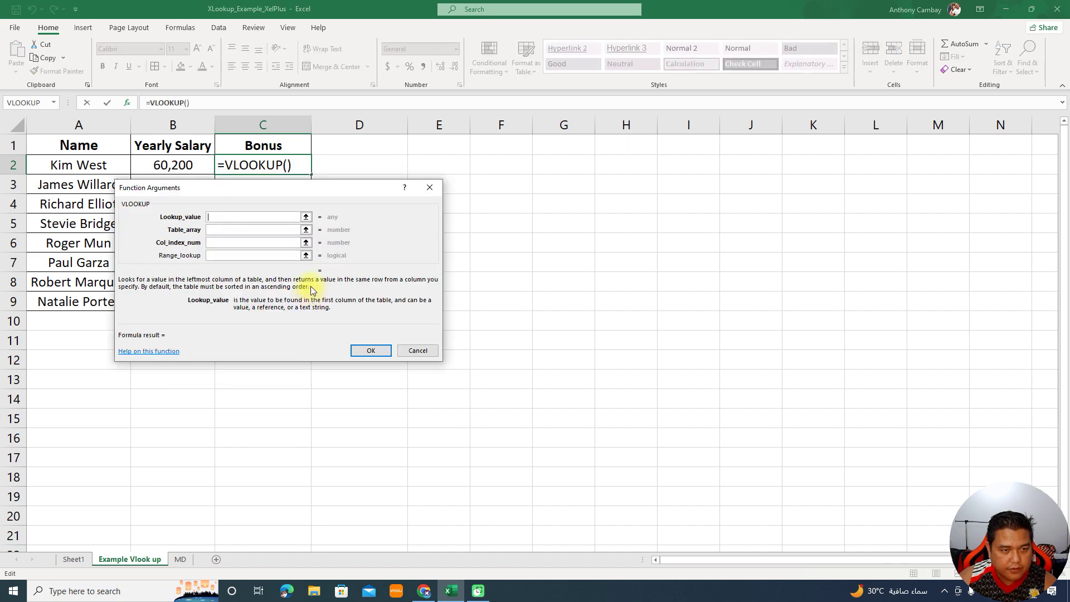
Set VLOOKUP arguments to A2, Sheet1!A:E, column 5 and exact match 0, giving 100000.
{"action": "left_click_drag", "start_coordinate": [240, 188], "coordinate": [473, 143]}
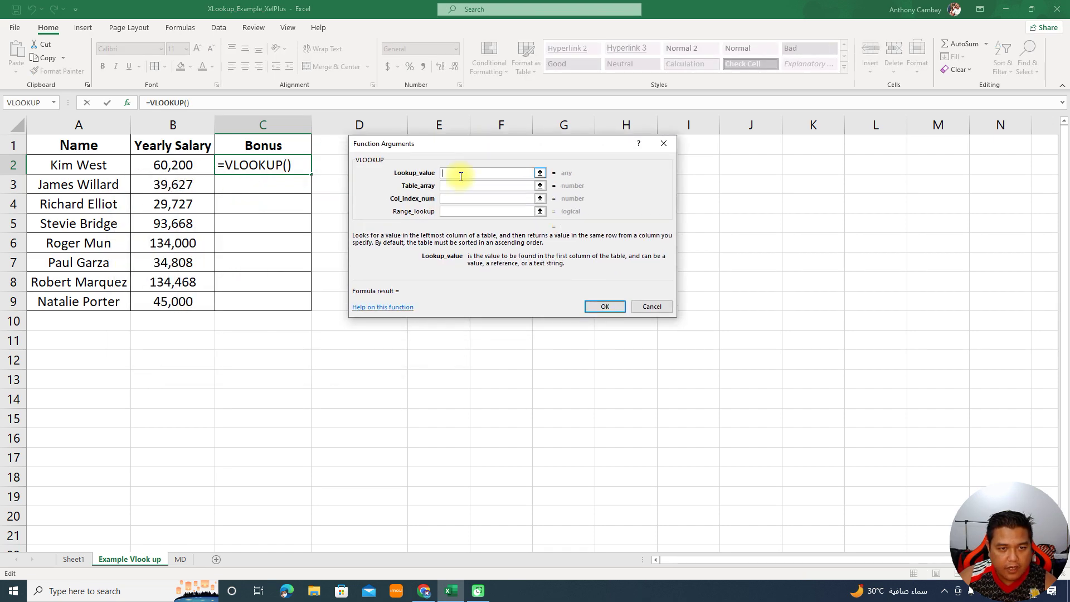
{"action": "left_click", "coordinate": [103, 164]}
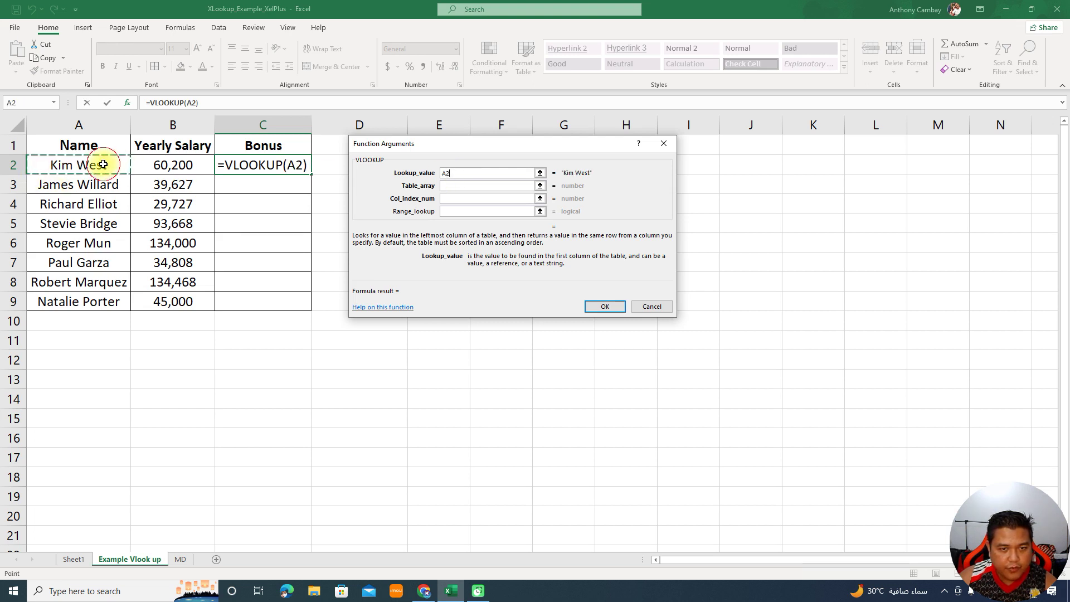
{"action": "left_click", "coordinate": [454, 186]}
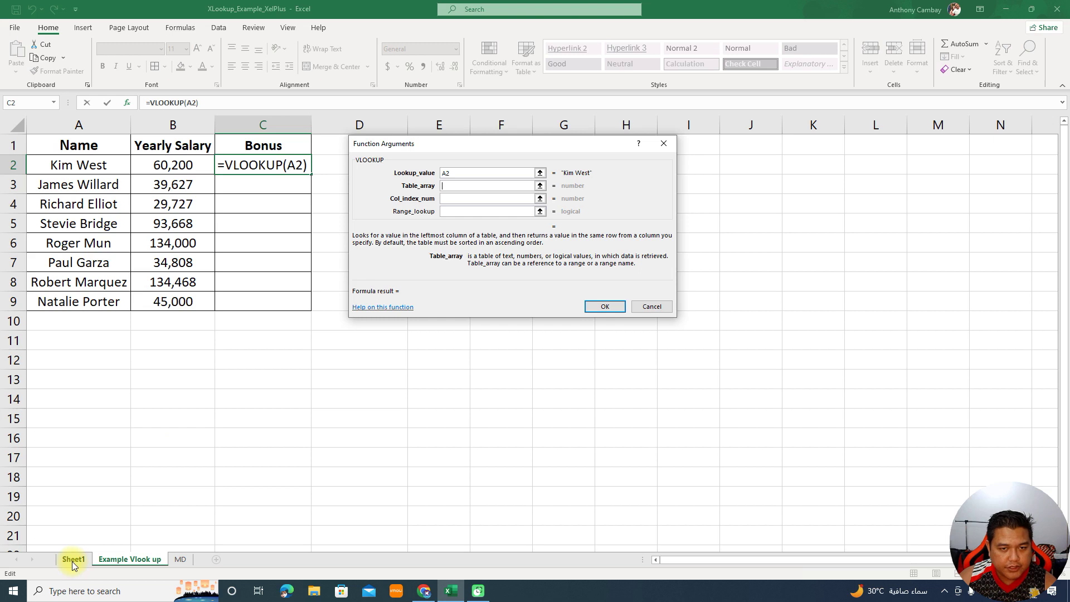
{"action": "left_click", "coordinate": [73, 559]}
{"action": "left_click", "coordinate": [102, 127]}
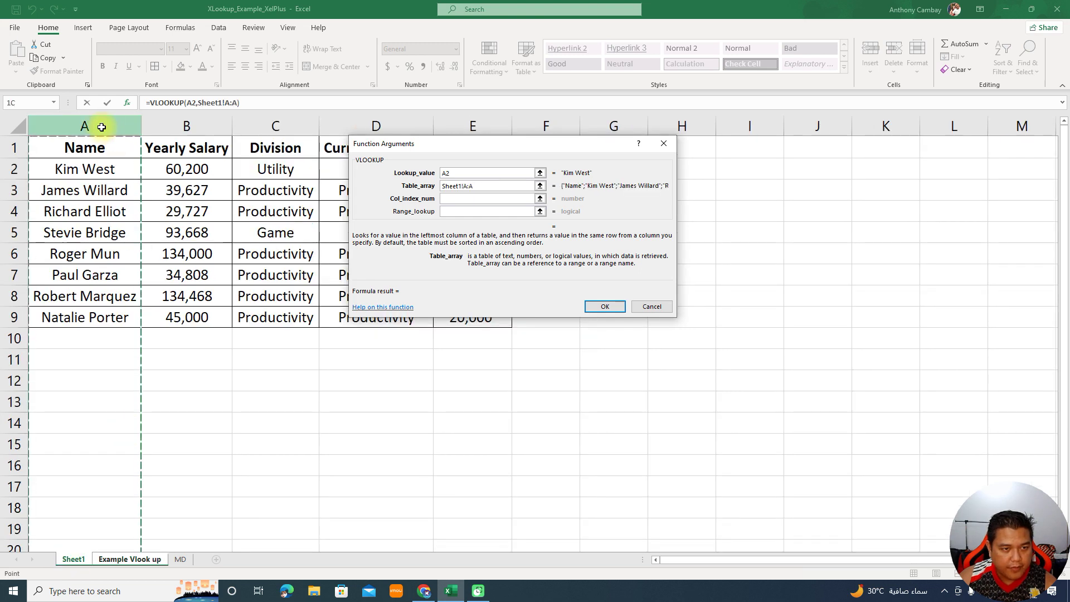
{"action": "left_click_drag", "start_coordinate": [101, 127], "coordinate": [168, 129]}
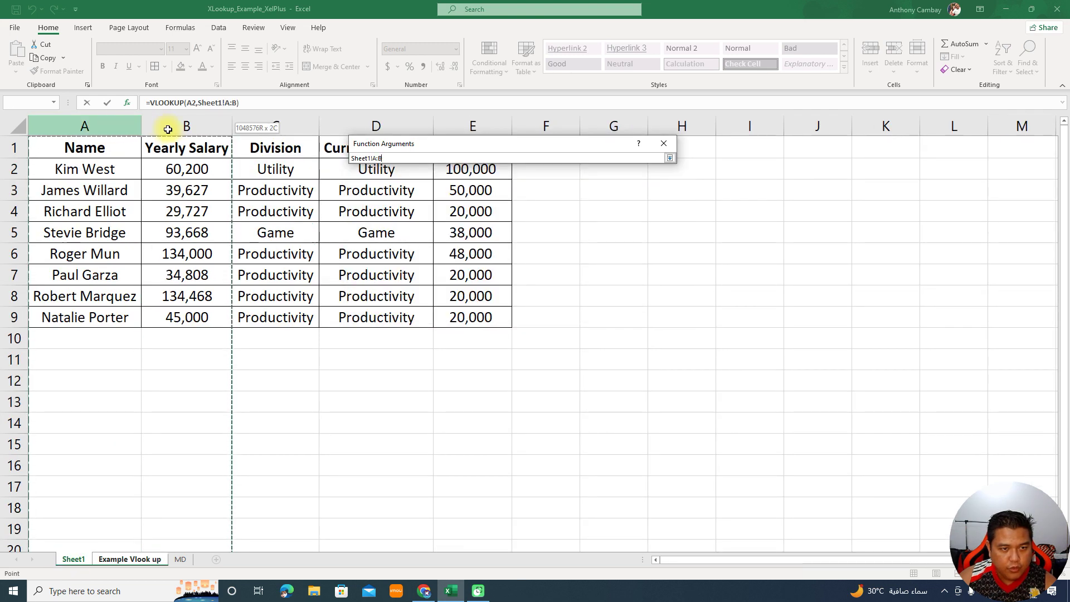
{"action": "mouse_move", "coordinate": [168, 129]}
{"action": "left_mouse_down"}
{"action": "mouse_move", "coordinate": [133, 122]}
{"action": "mouse_move", "coordinate": [446, 143]}
{"action": "left_mouse_up"}
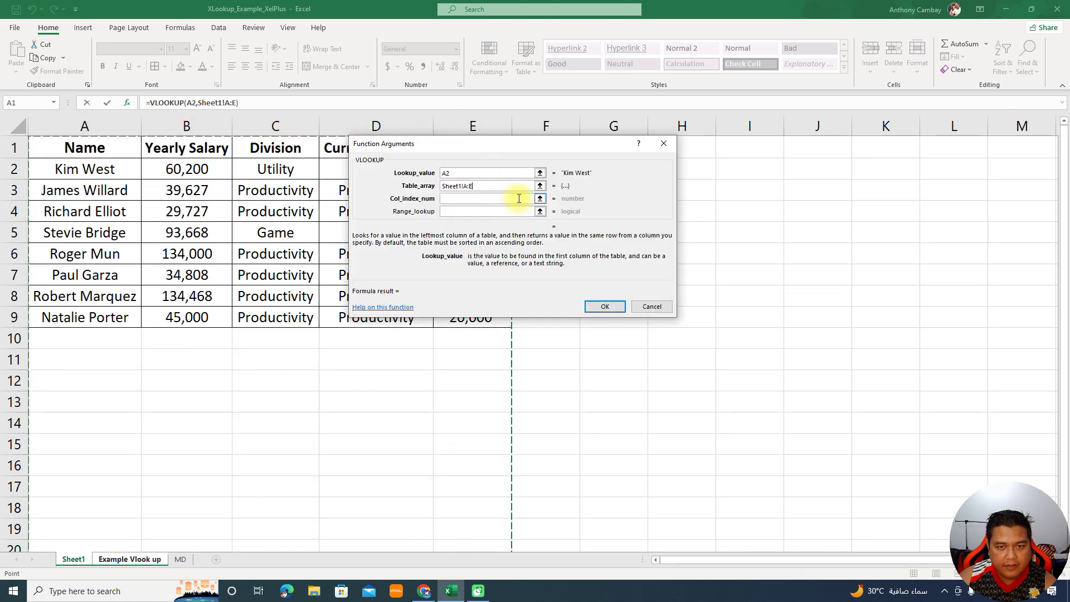
{"action": "left_click", "coordinate": [460, 198]}
{"action": "type", "text": "5"}
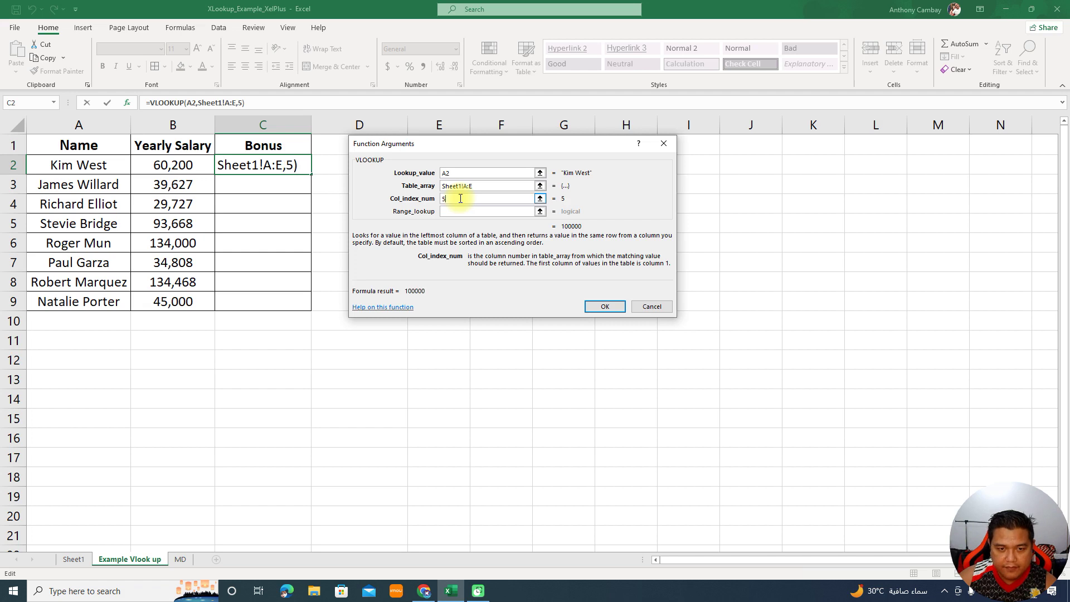
{"action": "left_click", "coordinate": [470, 213]}
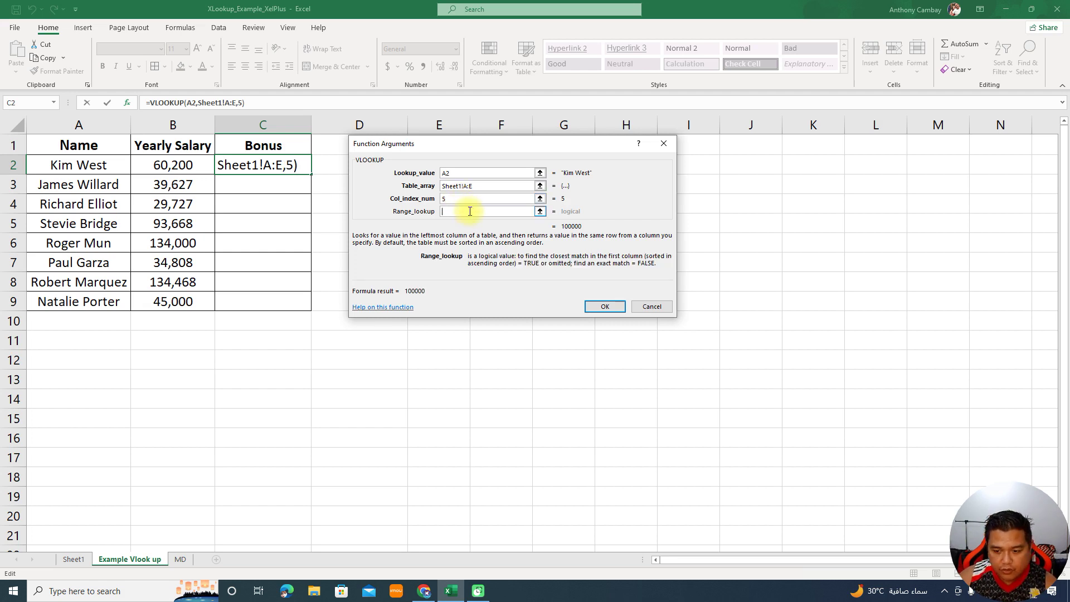
{"action": "type", "text": "0"}
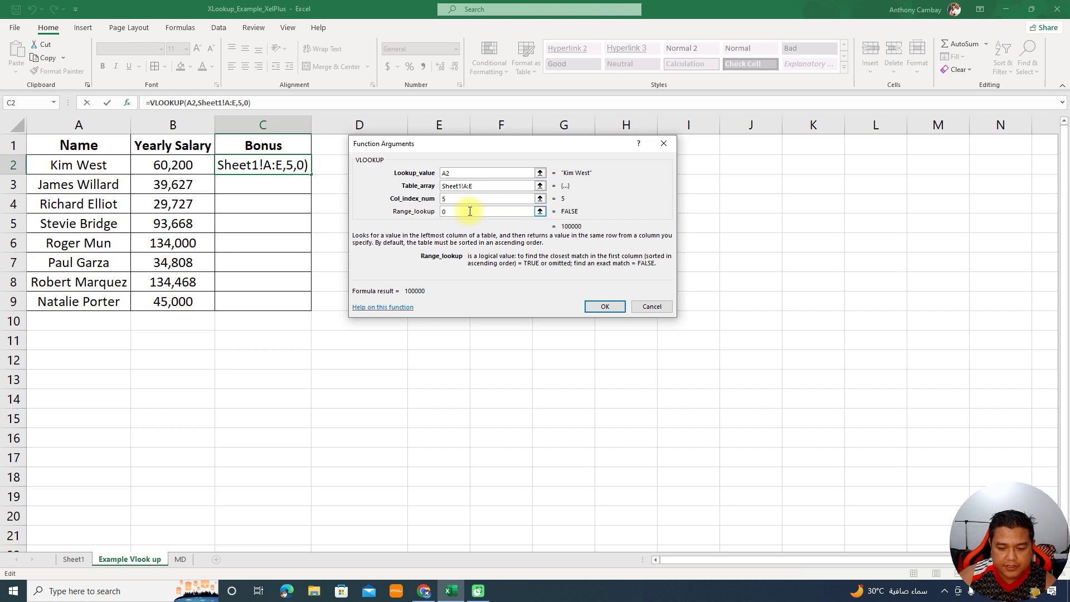
{"action": "key", "text": "Return"}
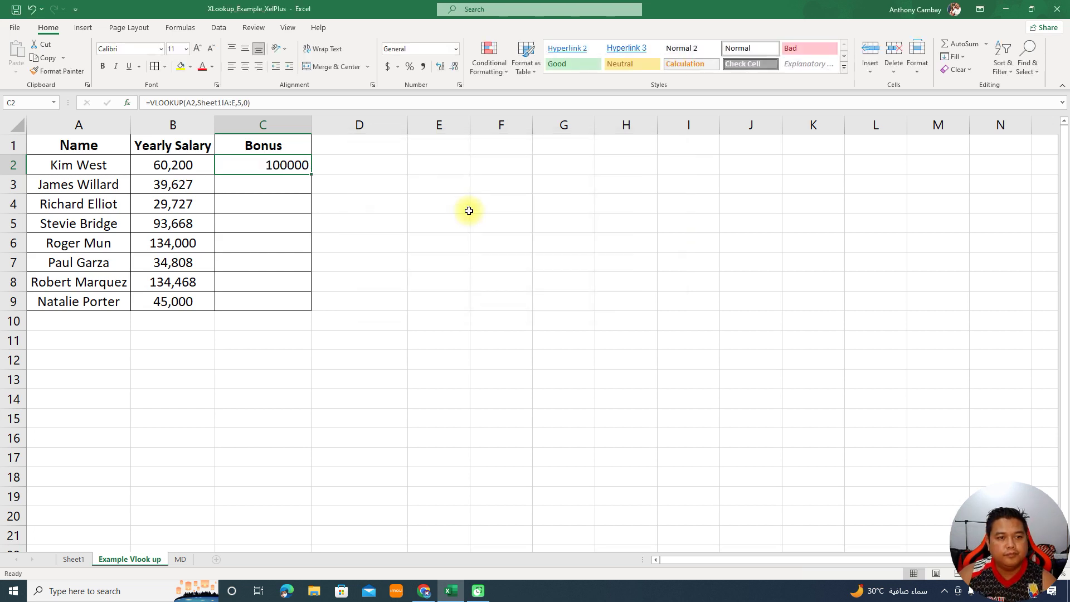
Fill the Bonus formula down to C9 and keep columns A to C centered.
{"action": "double_click", "coordinate": [313, 173]}
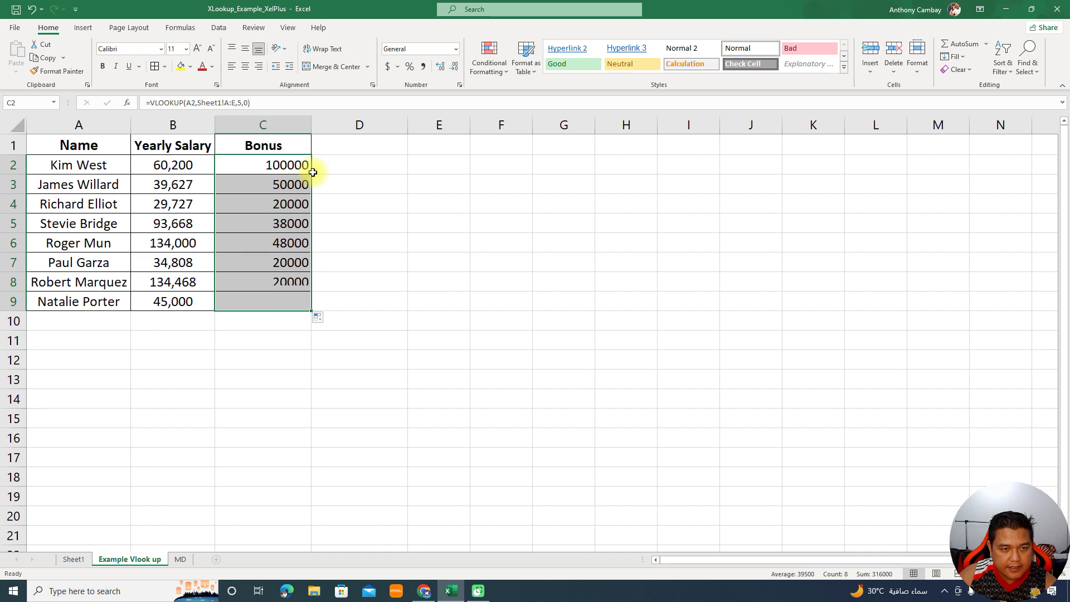
{"action": "left_click", "coordinate": [74, 558]}
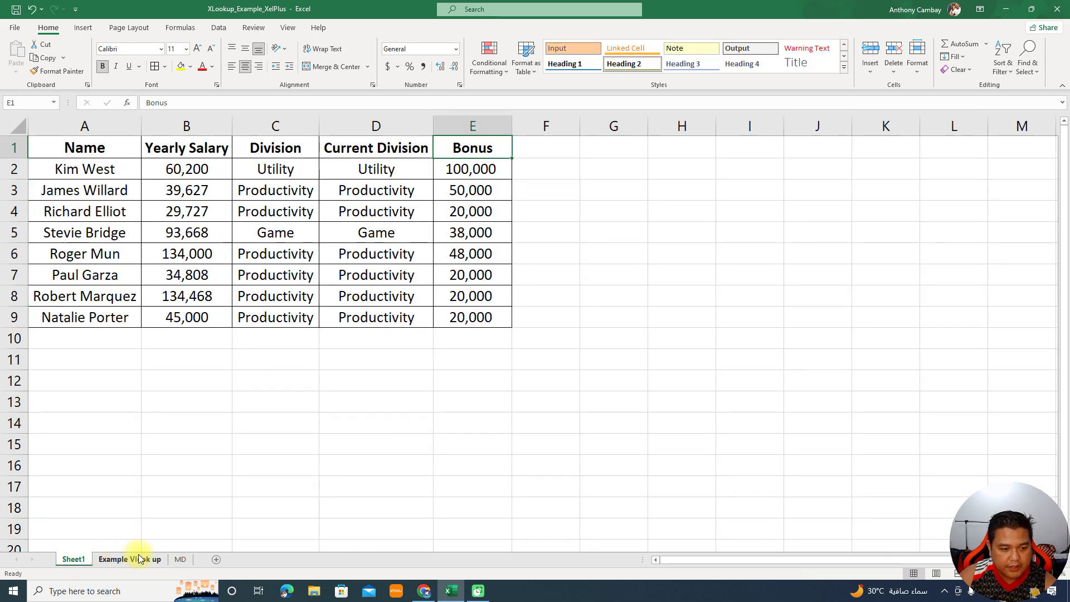
{"action": "left_click", "coordinate": [140, 559]}
{"action": "left_click_drag", "start_coordinate": [81, 125], "coordinate": [262, 125]}
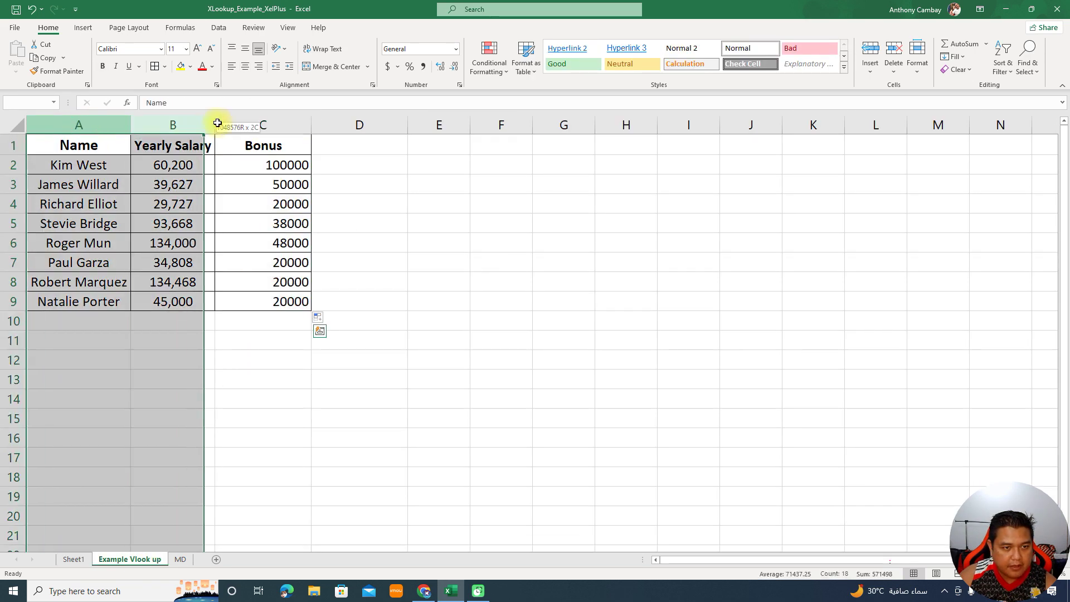
{"action": "left_click", "coordinate": [248, 68]}
{"action": "left_click", "coordinate": [245, 67]}
{"action": "left_click", "coordinate": [245, 67]}
{"action": "left_click", "coordinate": [245, 68]}
{"action": "left_click", "coordinate": [275, 166]}
Format C2:C9 as whole numbers with thousands separators using Comma Style and the Number format.
{"action": "left_click_drag", "start_coordinate": [275, 166], "coordinate": [265, 299]}
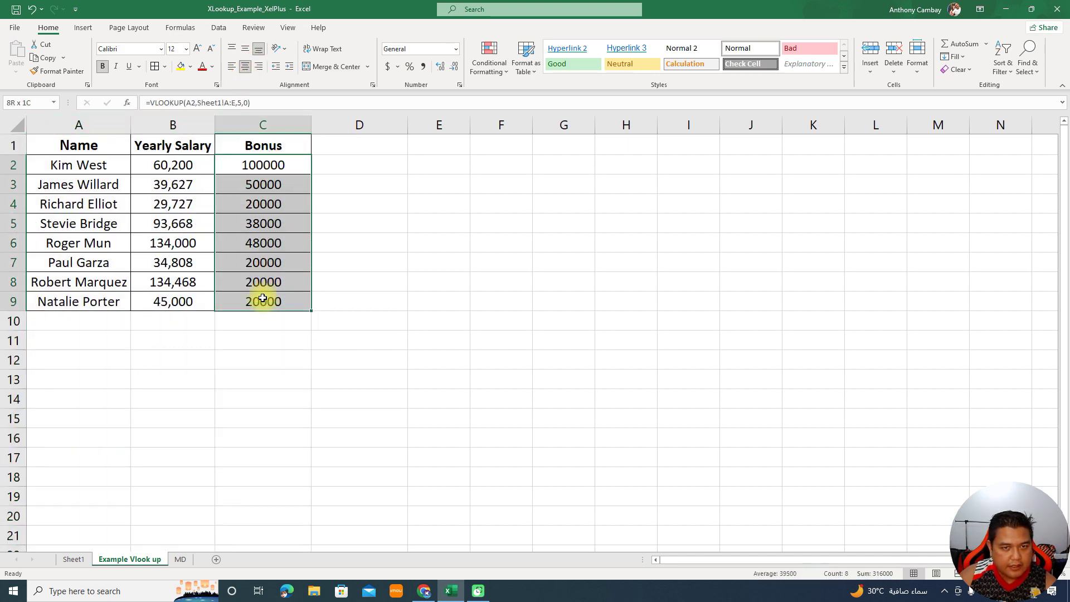
{"action": "left_click", "coordinate": [423, 66]}
{"action": "double_click", "coordinate": [458, 73]}
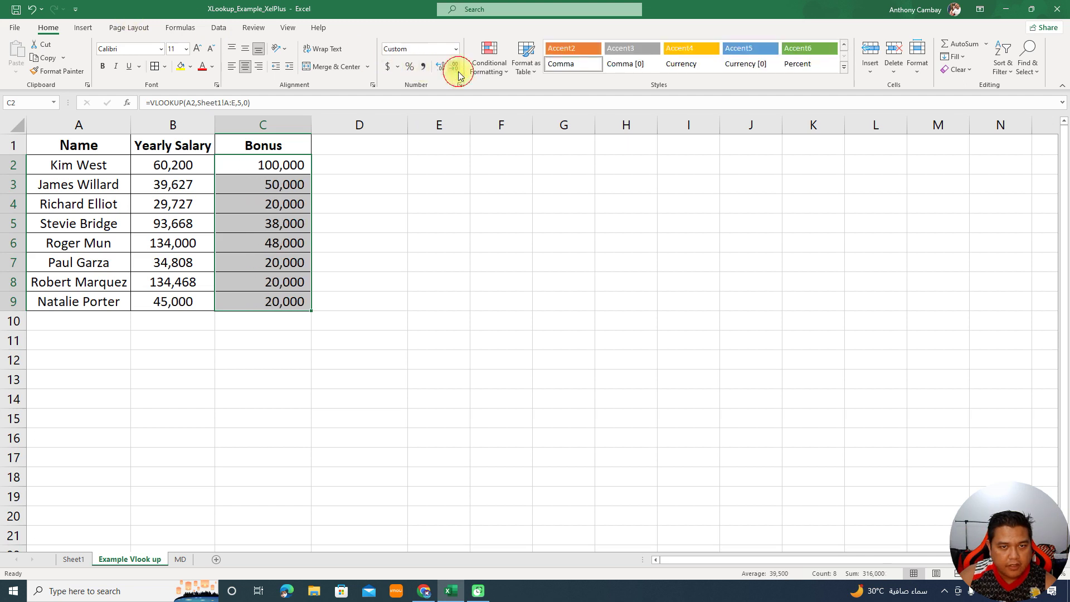
{"action": "right_click", "coordinate": [293, 182]}
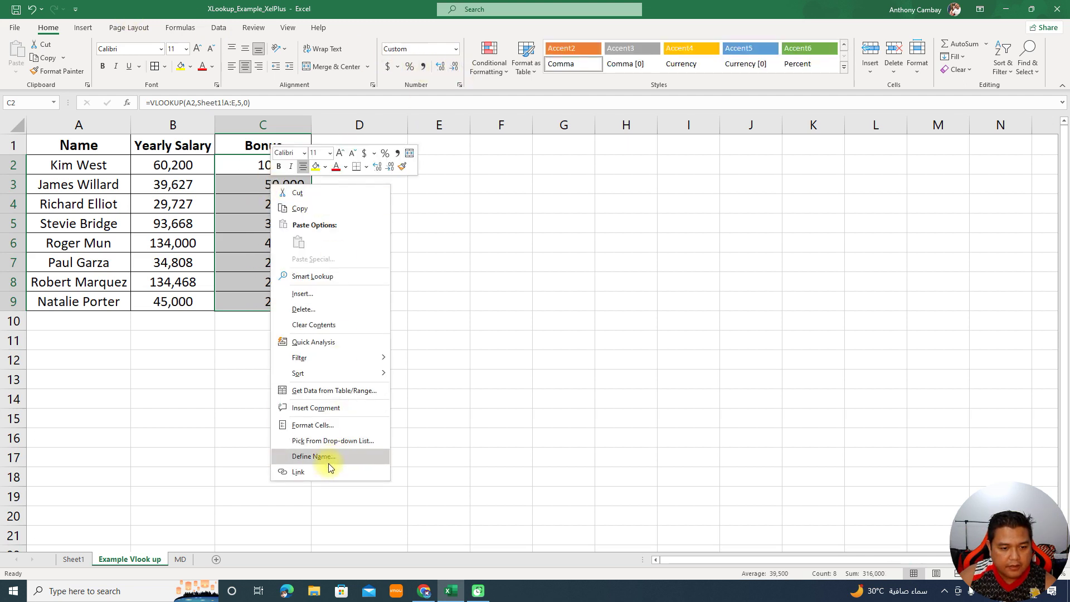
{"action": "left_click", "coordinate": [329, 425]}
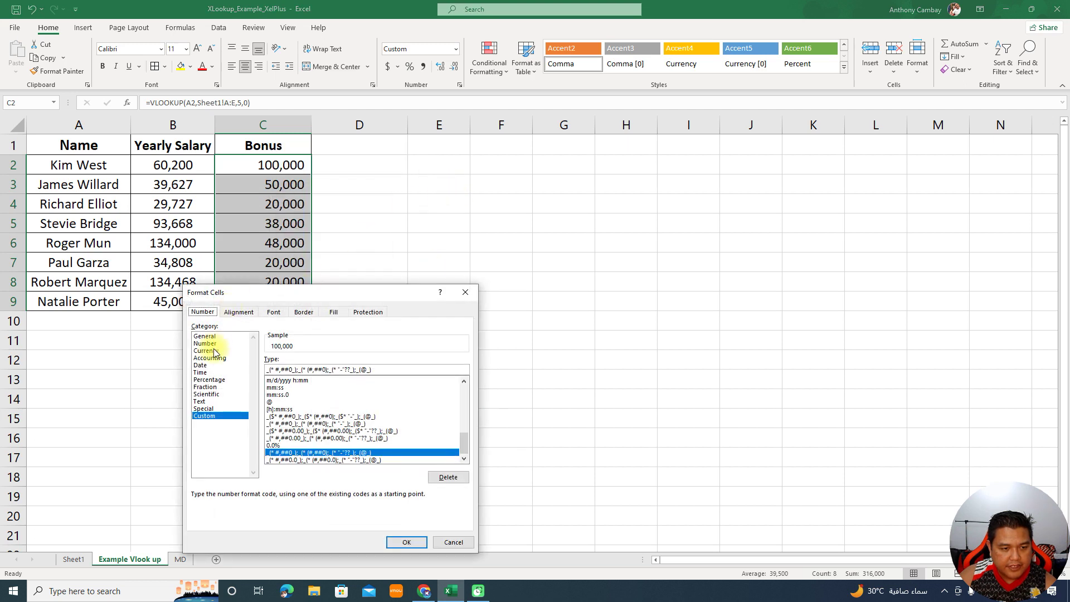
{"action": "left_click", "coordinate": [214, 344]}
{"action": "left_click", "coordinate": [406, 541]}
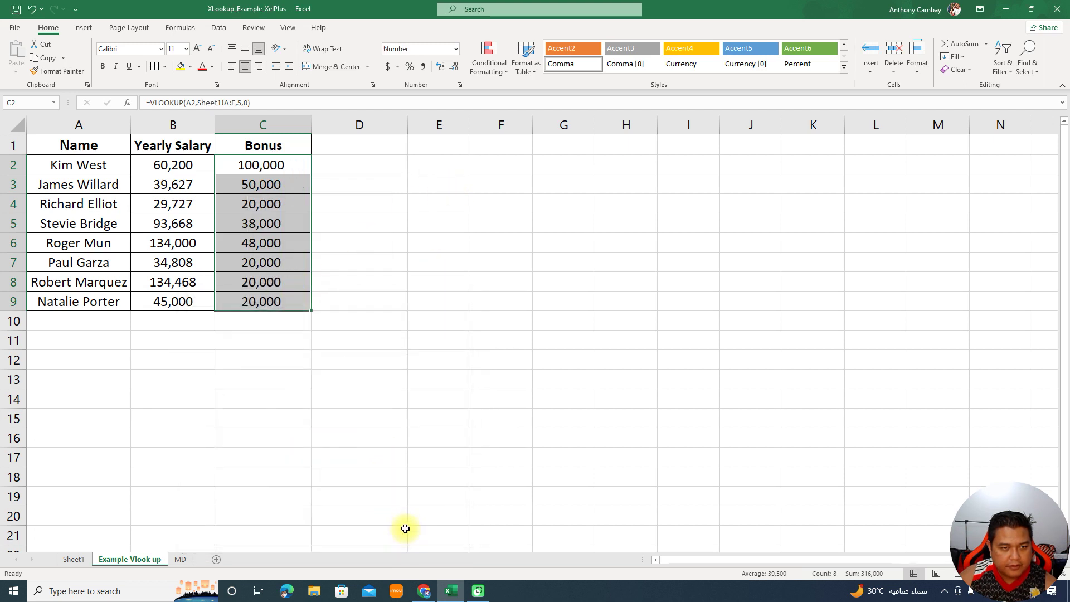
{"action": "left_click", "coordinate": [440, 263]}
{"action": "mouse_move", "coordinate": [74, 146]}
{"action": "left_mouse_down"}
{"action": "mouse_move", "coordinate": [247, 164]}
{"action": "mouse_move", "coordinate": [267, 312]}
{"action": "left_mouse_up"}
{"action": "left_click", "coordinate": [187, 165]}
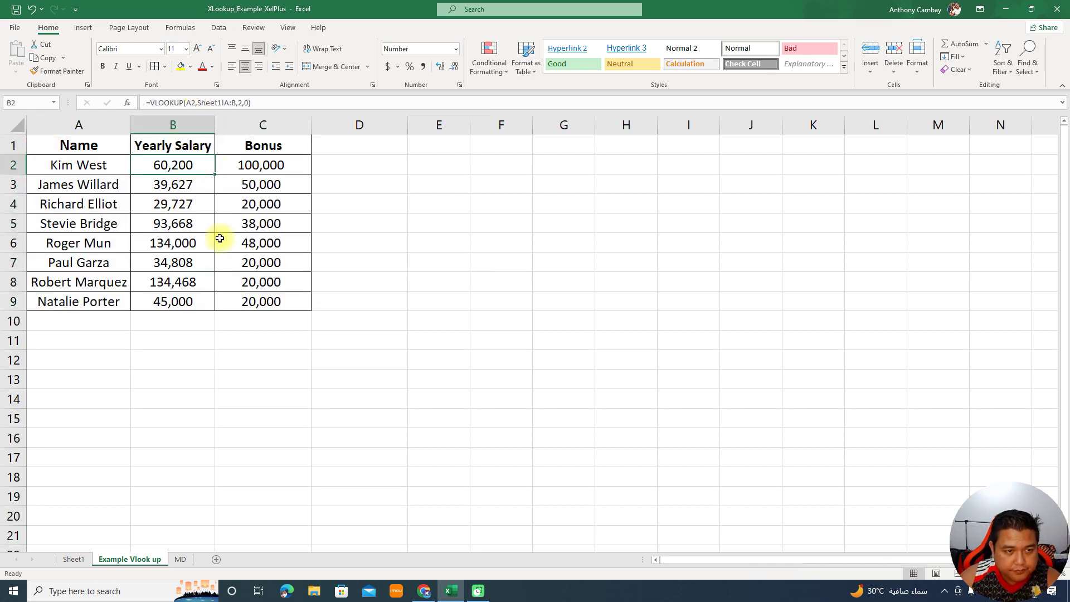
{"action": "key", "text": "ctrl+g"}
{"action": "left_click", "coordinate": [565, 288]}
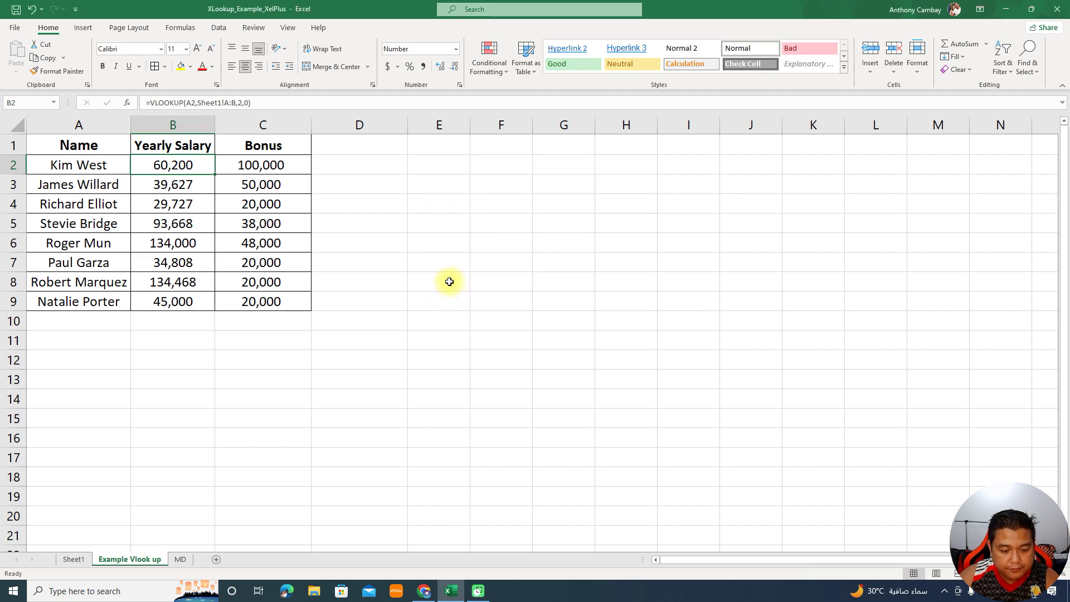
{"action": "left_click", "coordinate": [381, 203]}
{"action": "left_click_drag", "start_coordinate": [197, 166], "coordinate": [295, 299]}
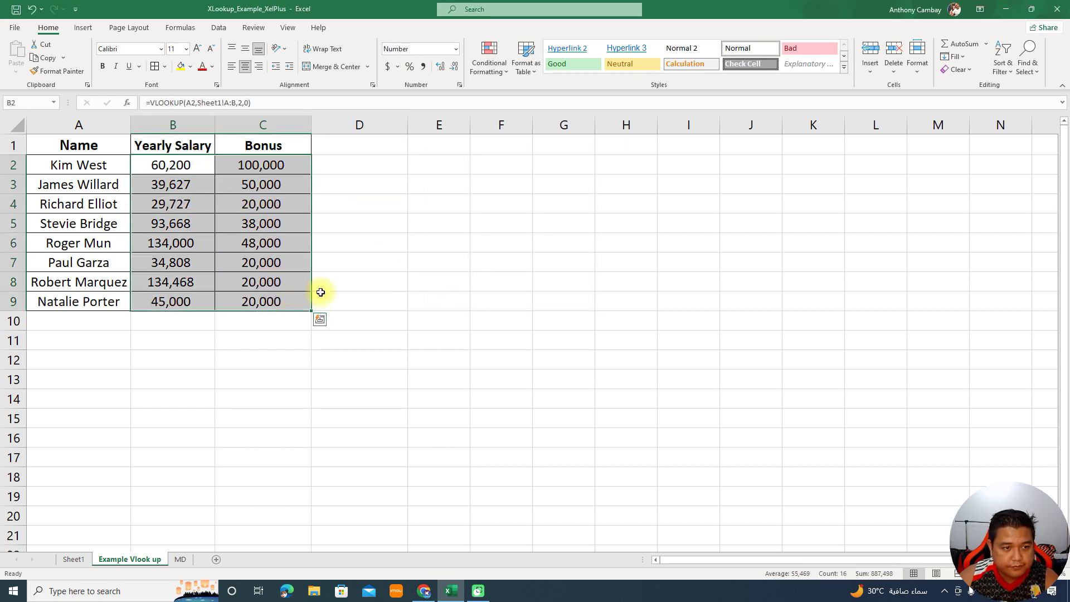
{"action": "left_click", "coordinate": [425, 225]}
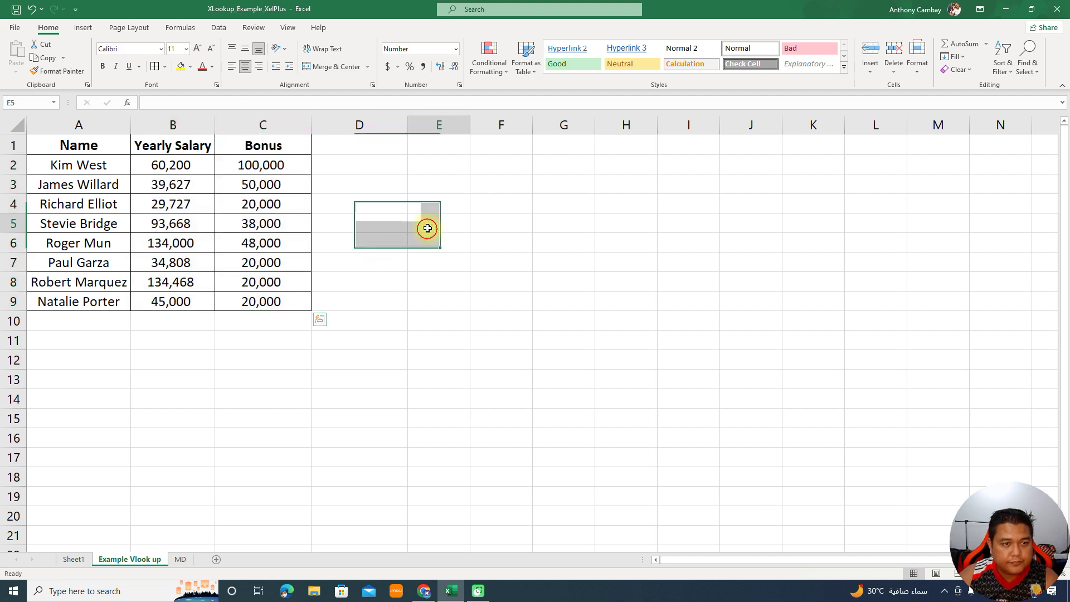
{"action": "left_click", "coordinate": [267, 163]}
{"action": "left_click", "coordinate": [432, 241]}
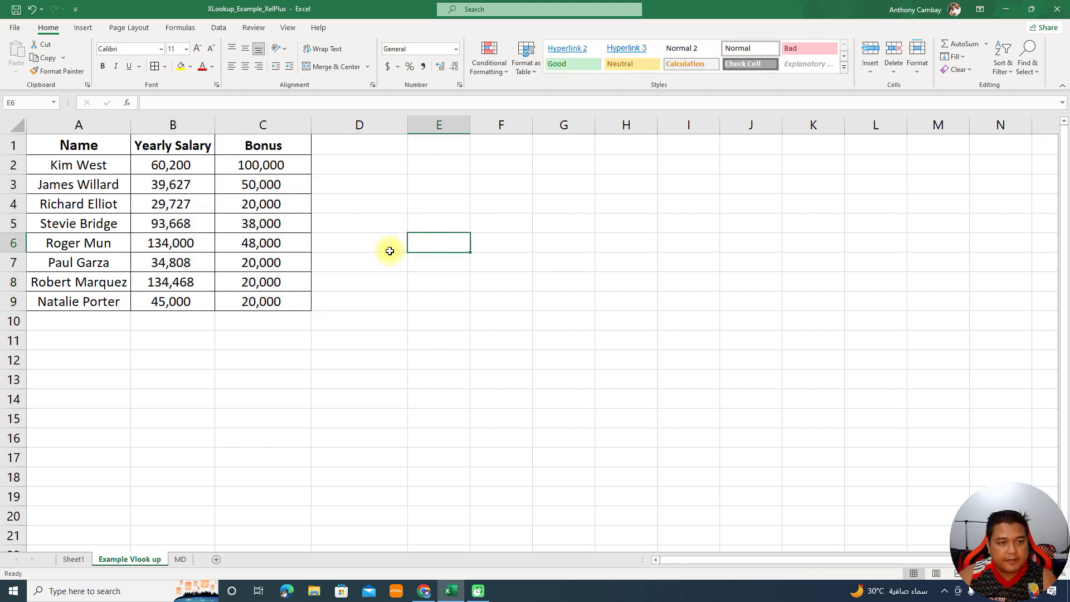
{"action": "mouse_move", "coordinate": [188, 163]}
{"action": "left_mouse_down"}
{"action": "mouse_move", "coordinate": [289, 277]}
{"action": "mouse_move", "coordinate": [292, 296]}
{"action": "left_mouse_up"}
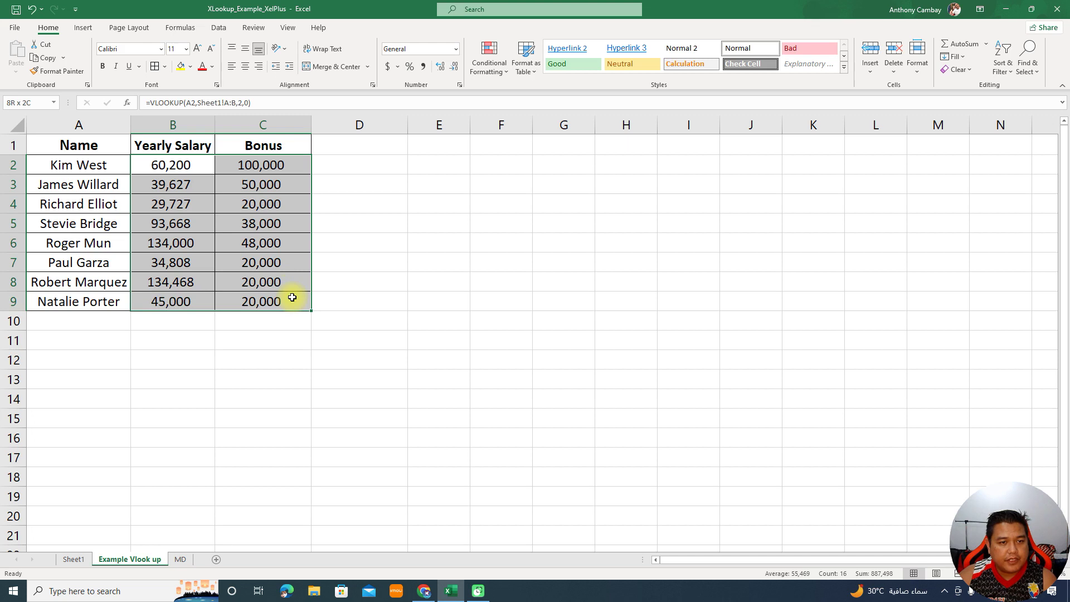
{"action": "left_click", "coordinate": [501, 223]}
{"action": "left_click_drag", "start_coordinate": [191, 164], "coordinate": [271, 300]}
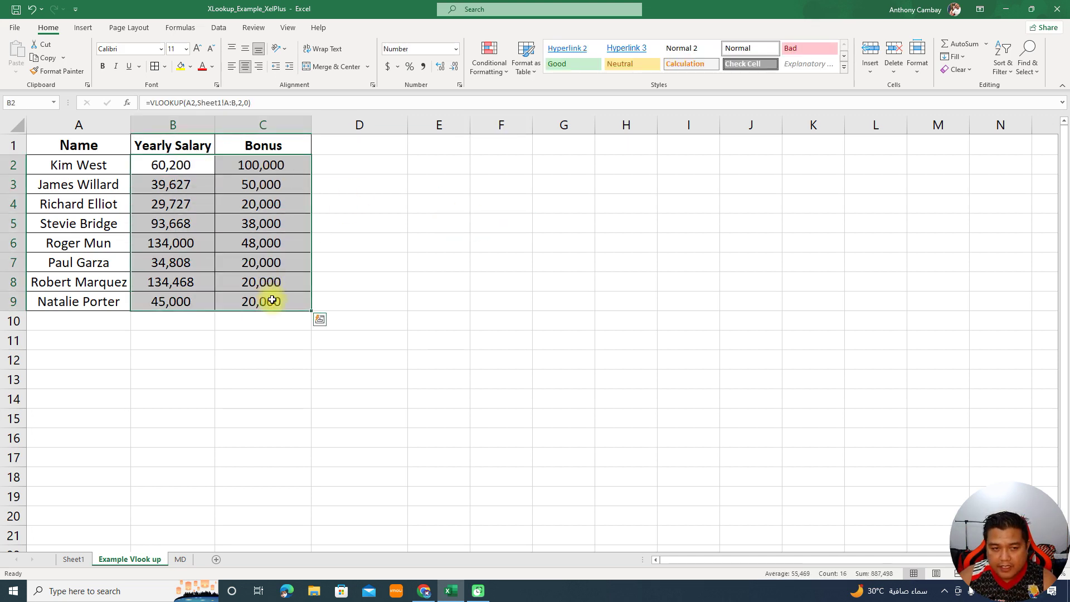
{"action": "left_click_drag", "start_coordinate": [170, 163], "coordinate": [273, 301]}
Copy B2:C9 and paste it back onto B2 as values with Ctrl+Alt+V.
{"action": "key", "text": "ctrl+c"}
{"action": "left_click", "coordinate": [213, 173]}
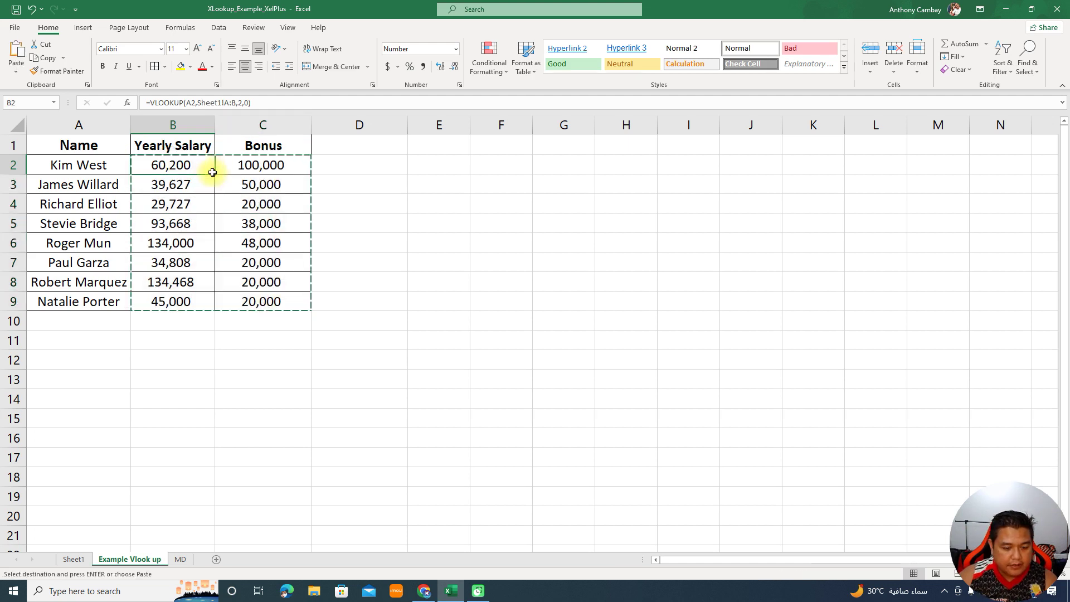
{"action": "key", "text": "ctrl+alt+v"}
{"action": "key", "text": "v"}
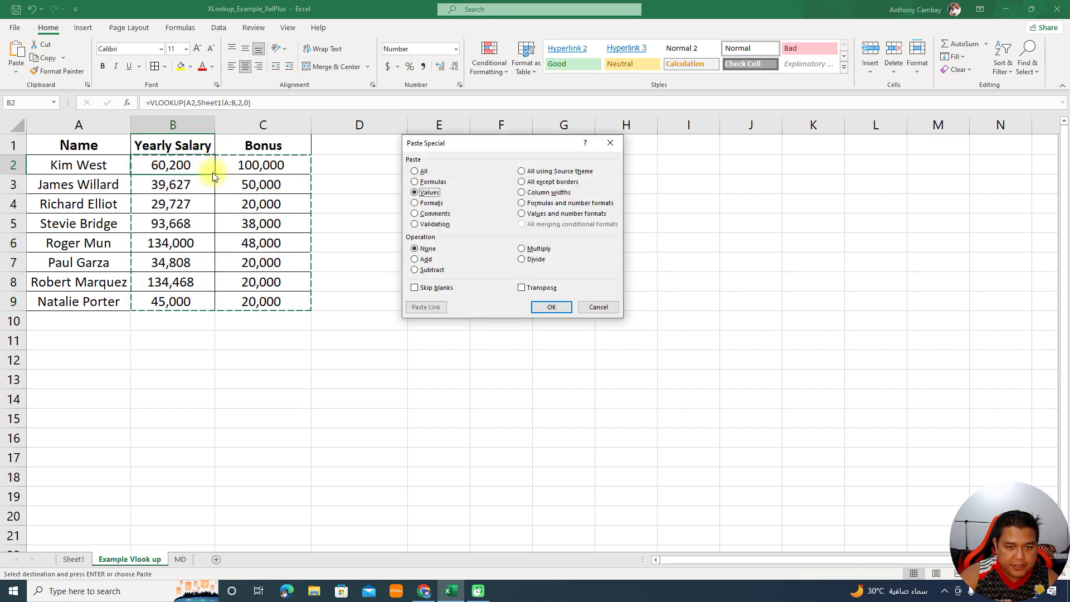
{"action": "key", "text": "Return"}
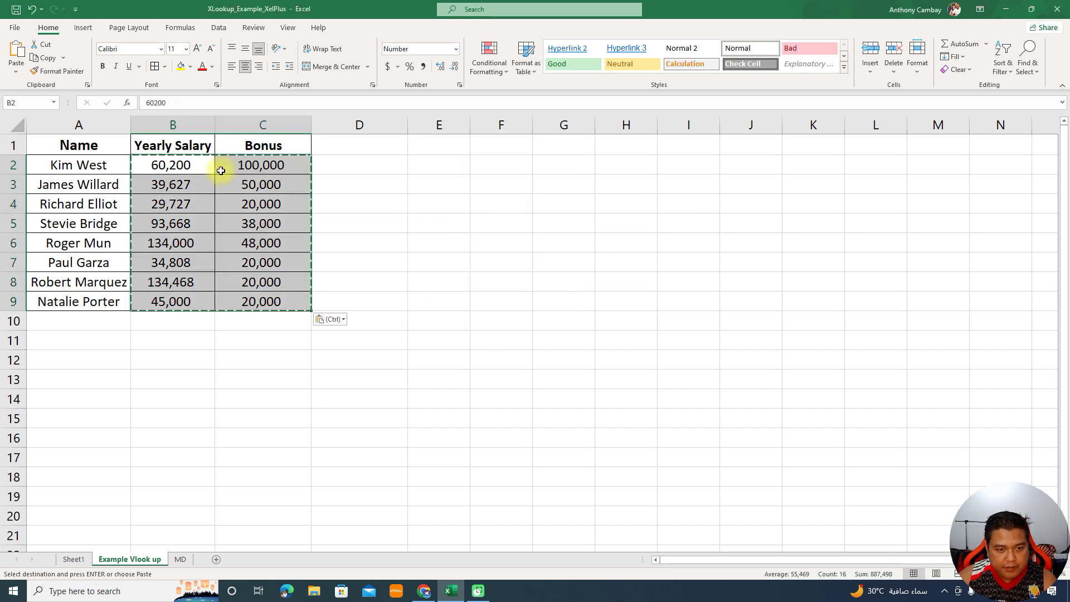
Reapply Paste Special > Values onto B2 from the right-click menu, then minimise Excel.
{"action": "mouse_move", "coordinate": [203, 163]}
{"action": "left_mouse_down"}
{"action": "mouse_move", "coordinate": [289, 248]}
{"action": "mouse_move", "coordinate": [286, 292]}
{"action": "left_mouse_up"}
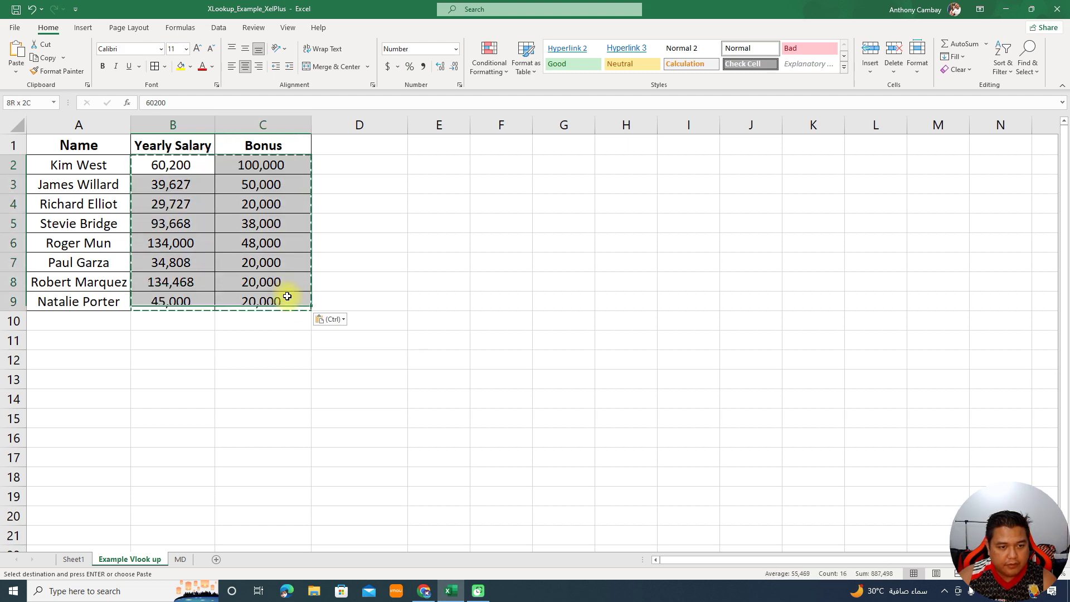
{"action": "left_click", "coordinate": [171, 166]}
{"action": "right_click", "coordinate": [171, 166]}
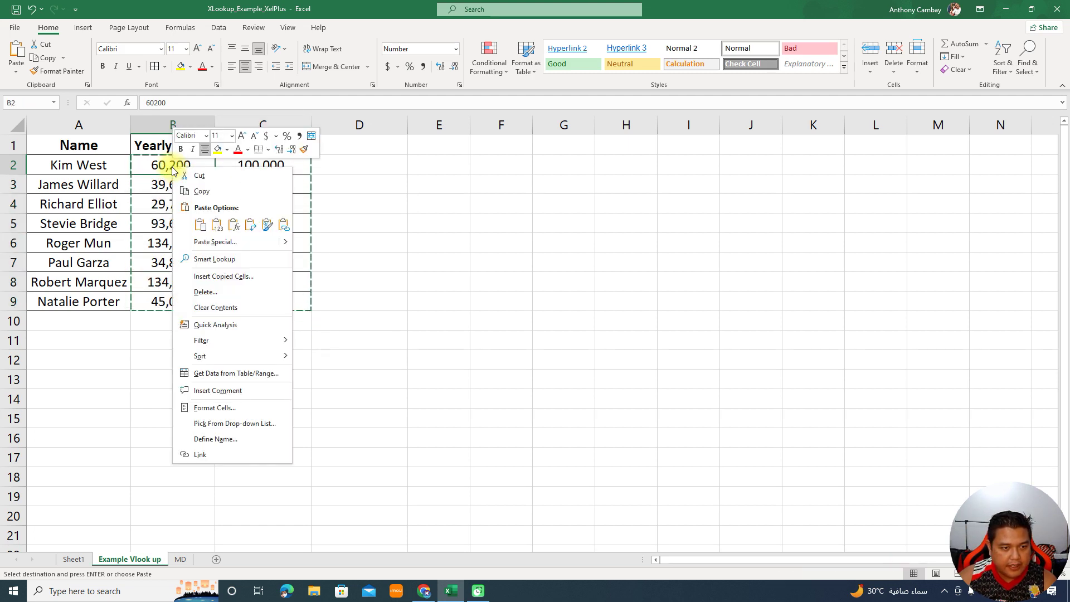
{"action": "left_click", "coordinate": [239, 246]}
{"action": "left_click", "coordinate": [149, 202]}
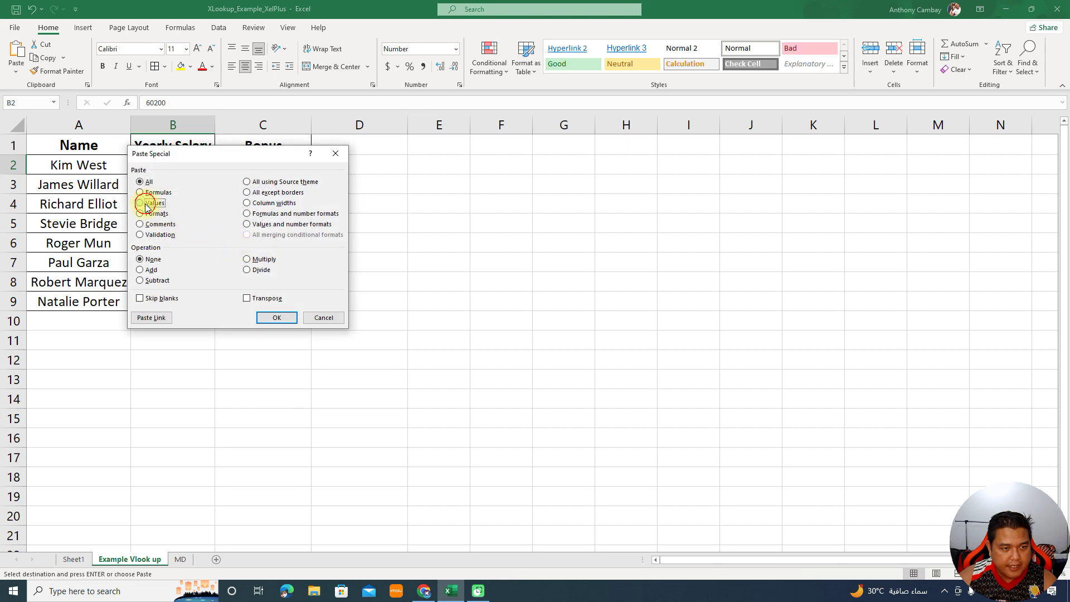
{"action": "left_click", "coordinate": [294, 321]}
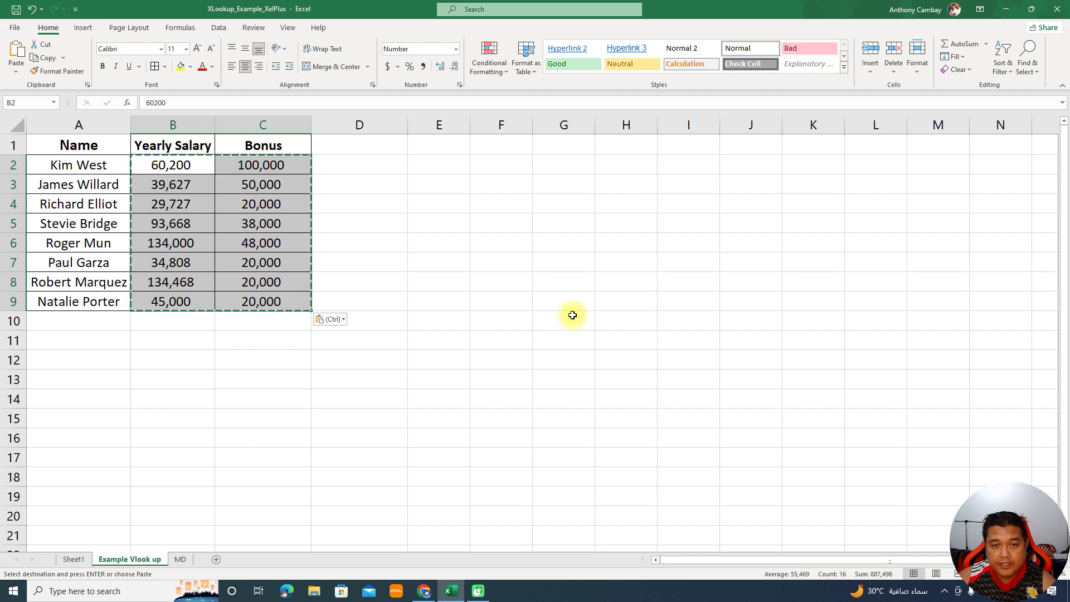
{"action": "left_click", "coordinate": [1006, 9]}
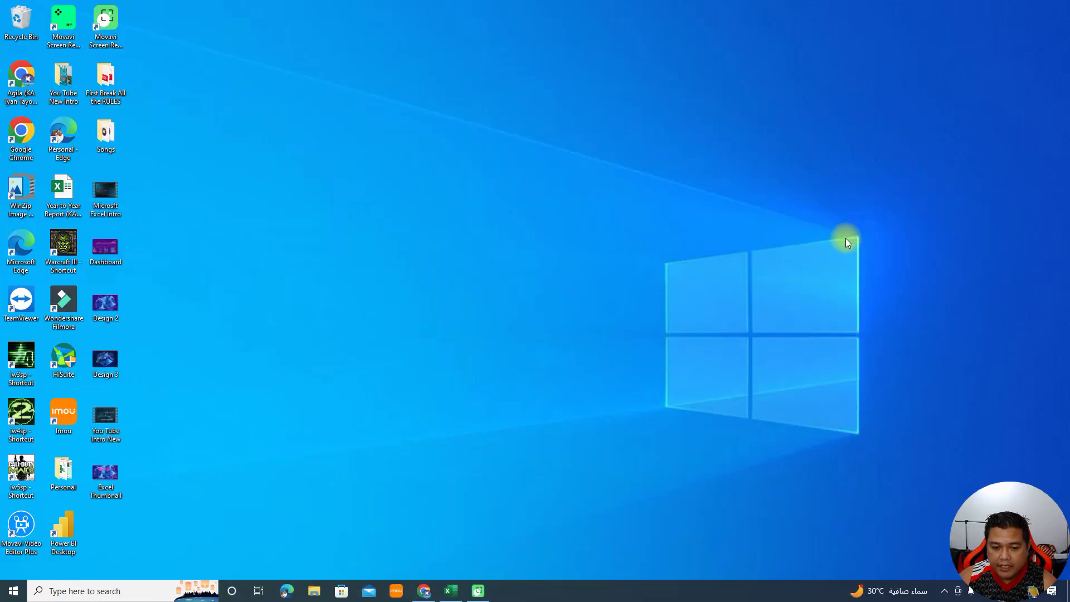